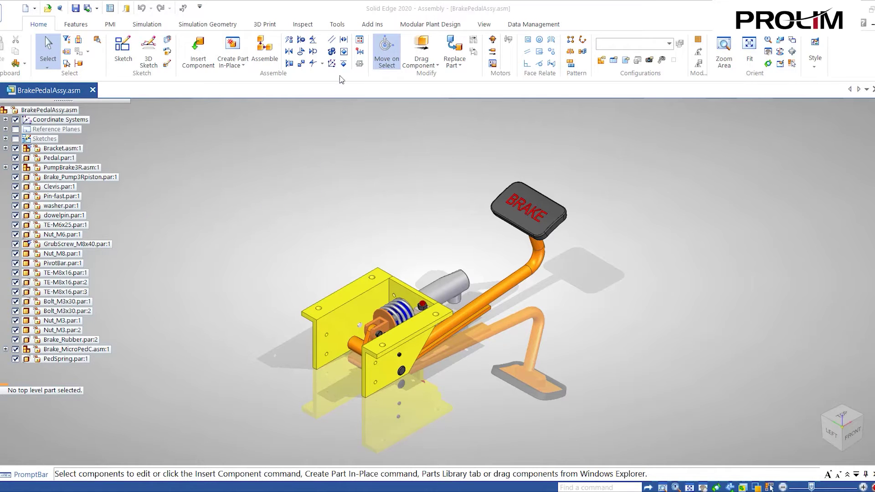
- Review the KeyShot output options and accept the 640 x 480 NTSC preset with Start KeyShot enabled
left_click(343, 28)
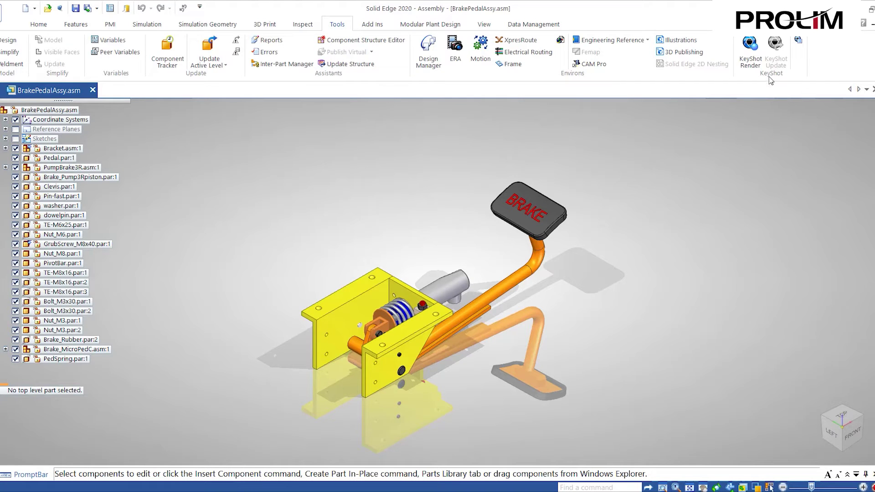
left_click(801, 43)
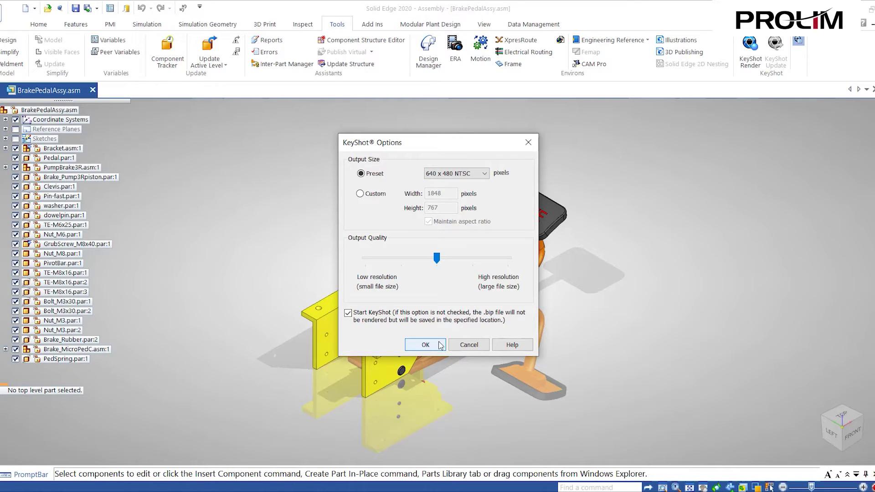
left_click(425, 345)
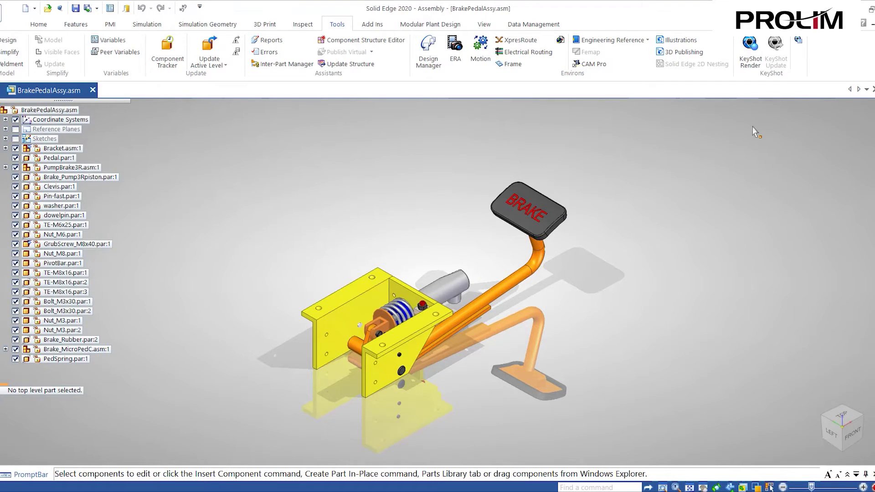
- Send the brake pedal assembly to KeyShot for rendering, dismiss the welcome window and maximize the KeyShot window
left_click(751, 61)
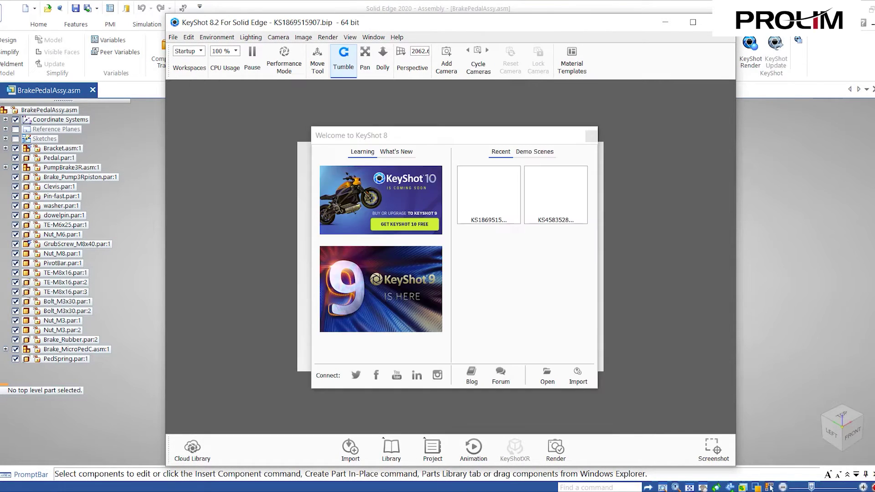
left_click(591, 136)
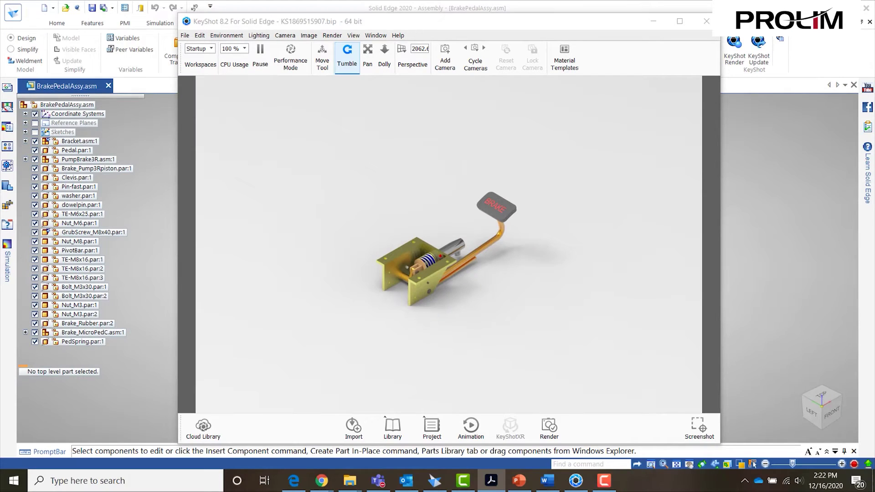
left_click(511, 27)
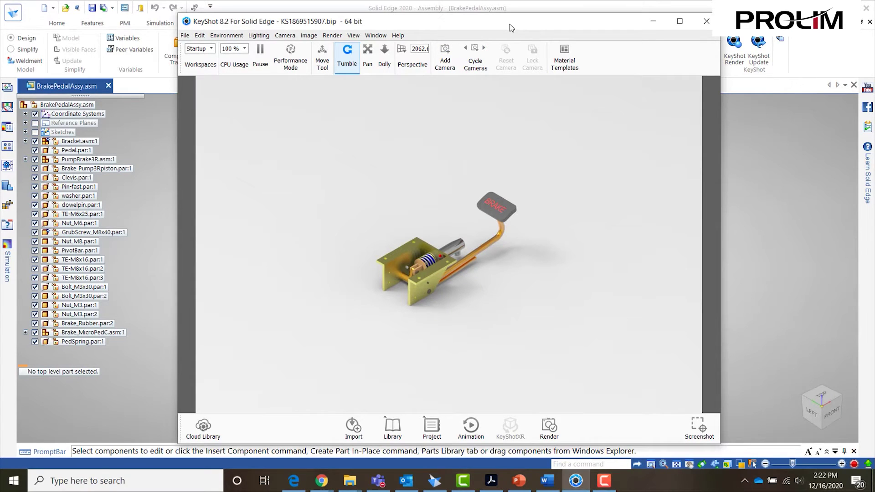
double_click(511, 28)
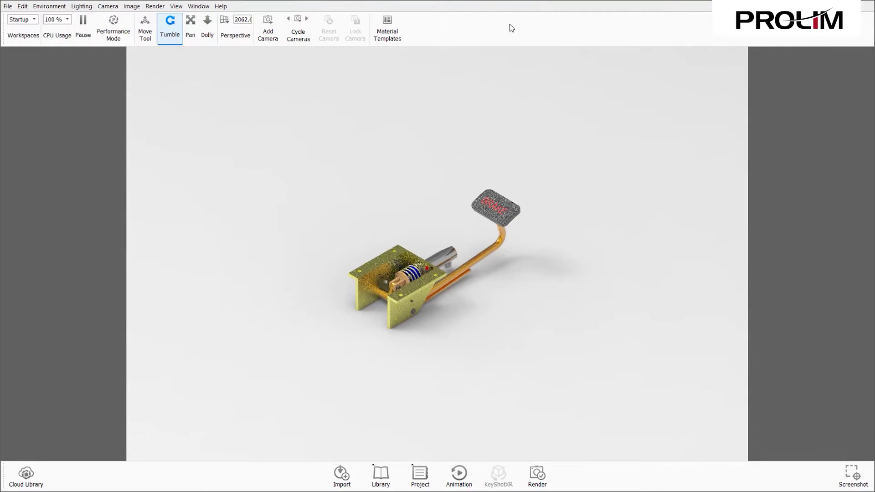
- Bring the camera closer so the brake pedal assembly fills more of the render view, and open the library
scroll(415, 296, "up", 5)
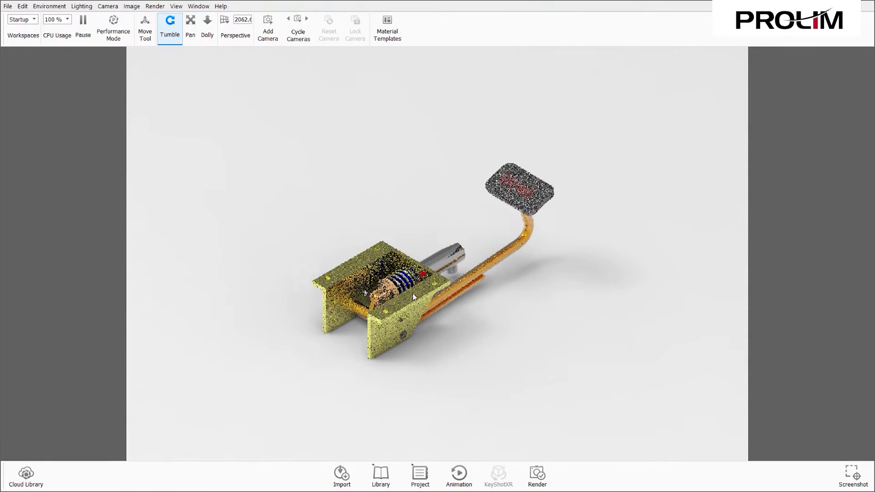
scroll(352, 296, "up", 2)
scroll(258, 317, "up", 2)
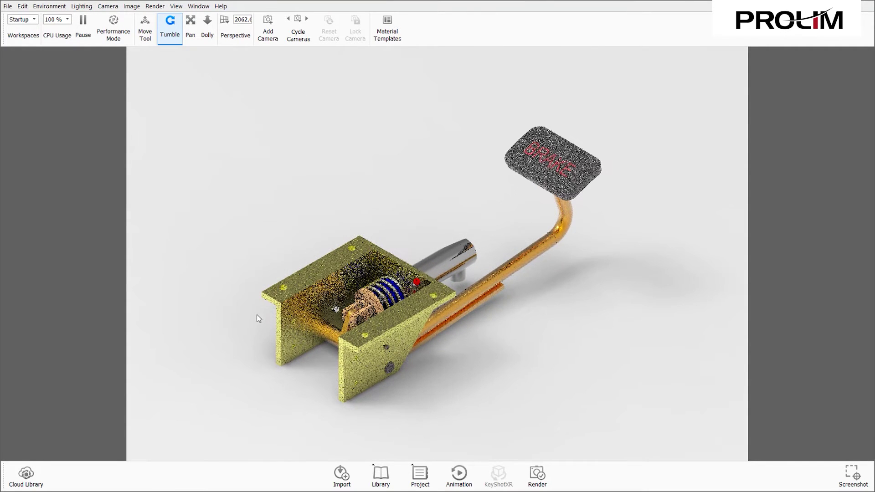
scroll(256, 316, "up", 2)
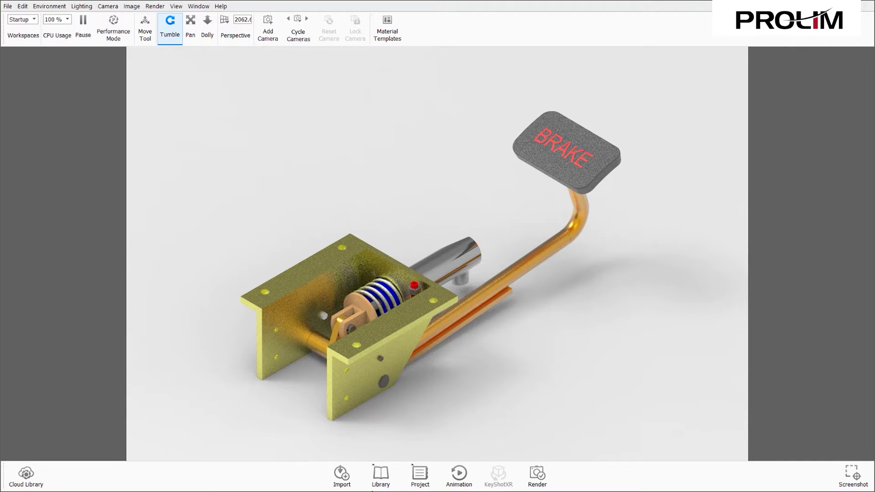
left_click(377, 484)
left_click(393, 478)
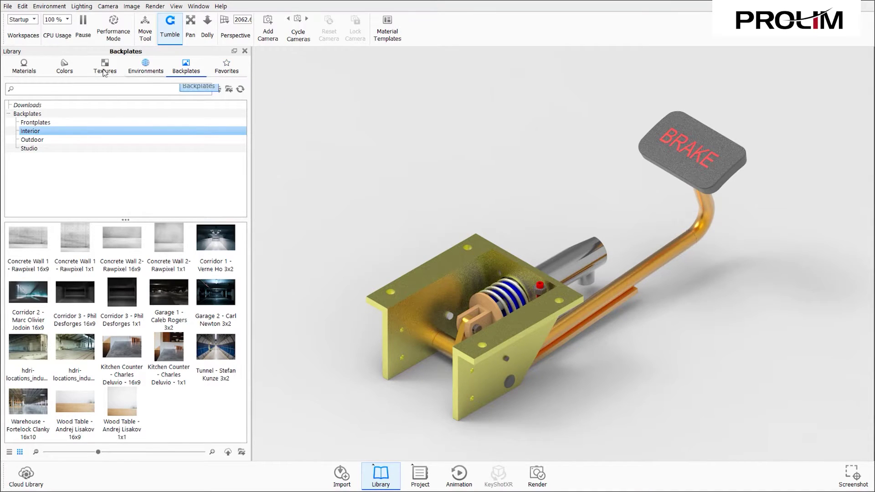
- Browse the library's Materials, Colors, Textures, Environments and Backplates categories
left_click(24, 65)
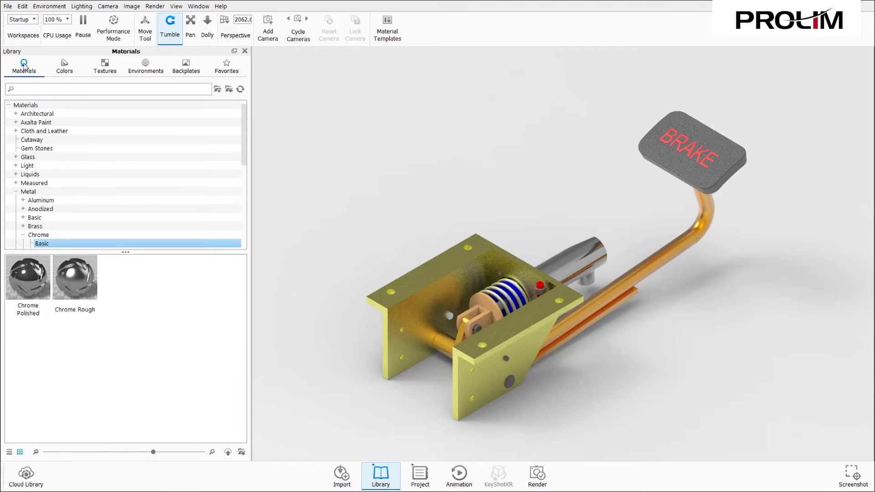
left_click(65, 66)
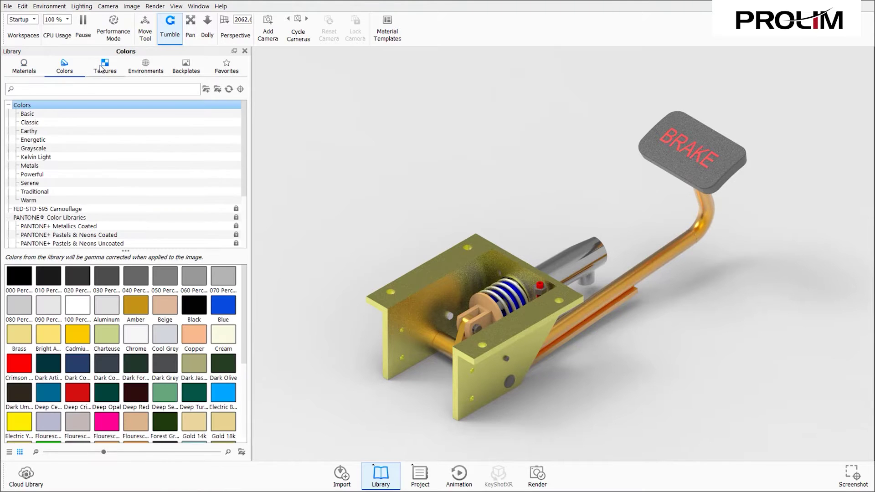
left_click(102, 68)
left_click(36, 70)
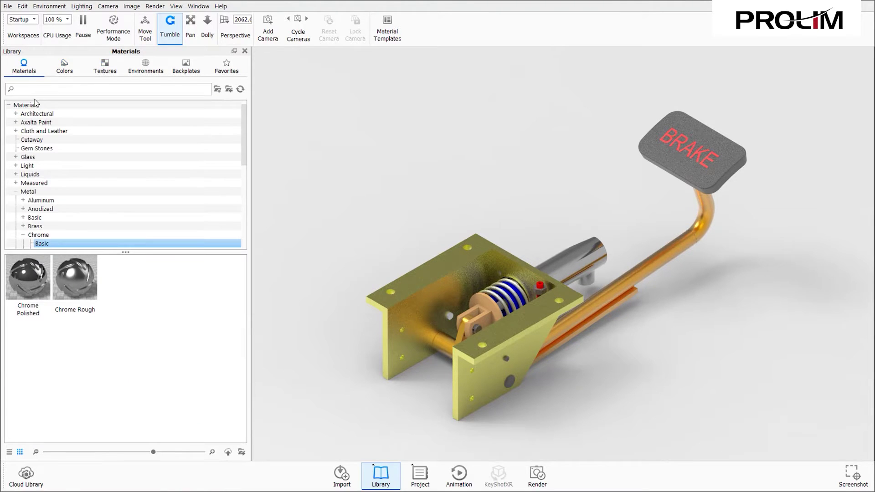
left_click(64, 67)
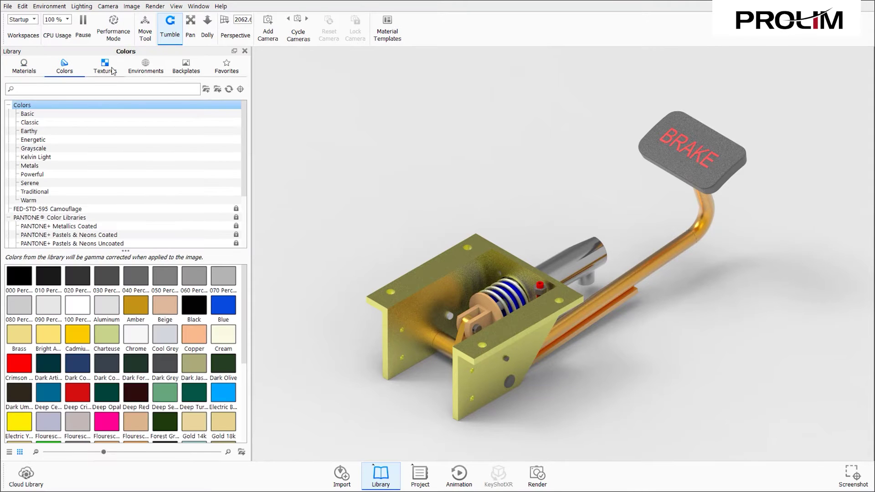
left_click(113, 72)
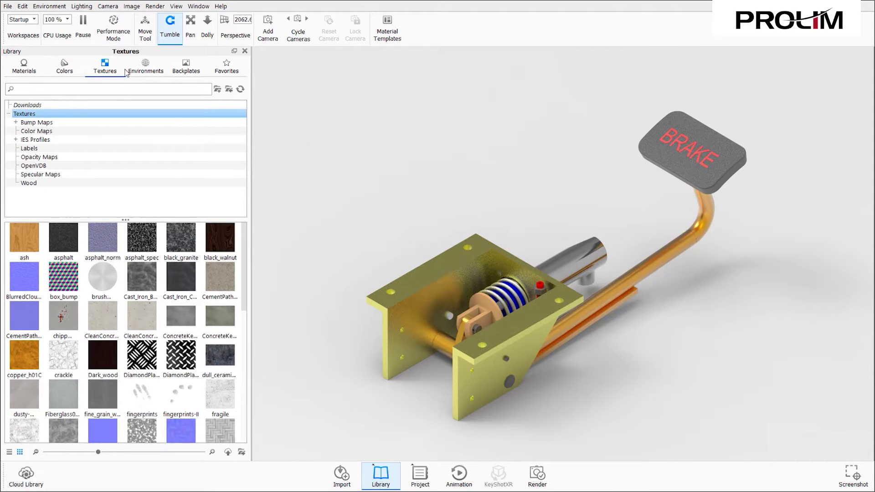
left_click(156, 71)
left_click(181, 71)
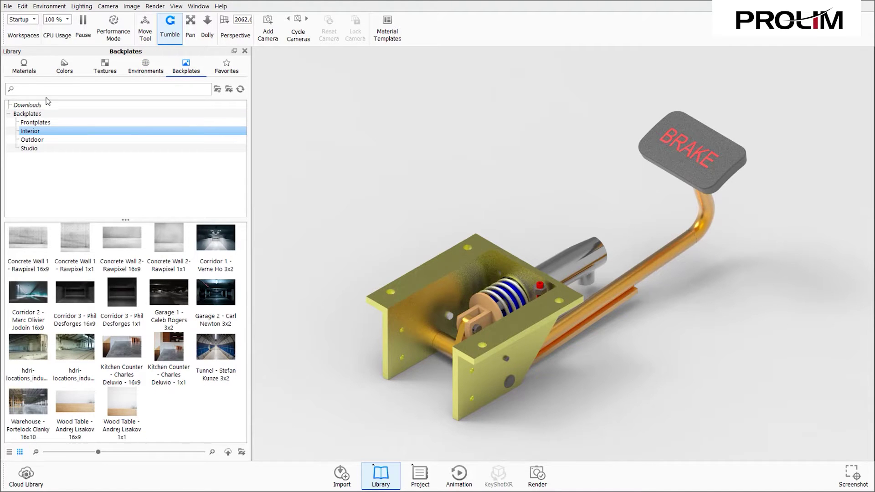
- Examine the full range of Metal materials in the material library
left_click(19, 73)
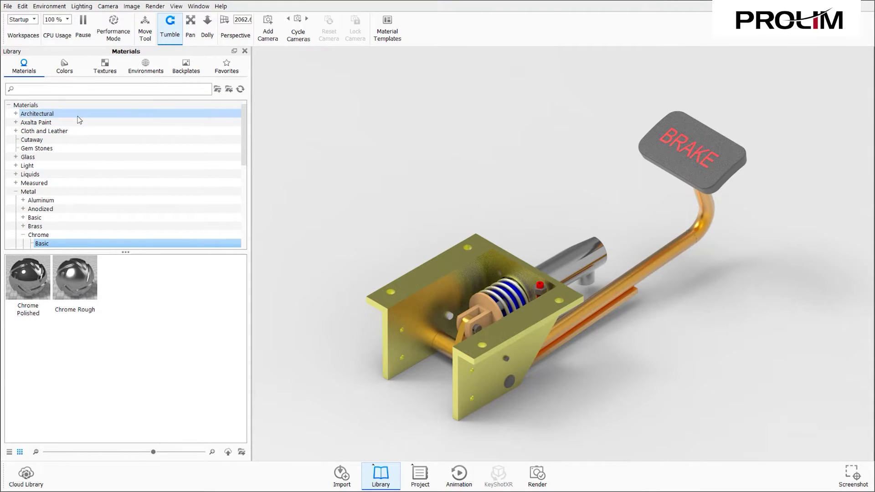
scroll(87, 154, "down", 1)
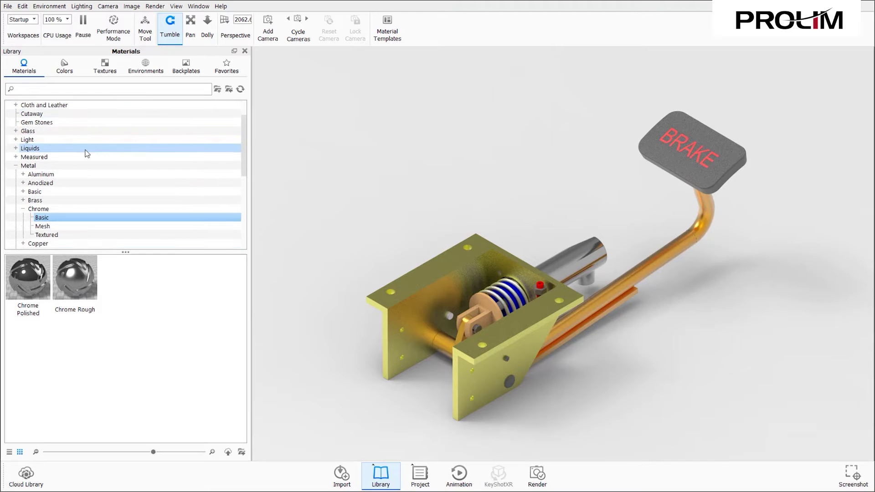
scroll(87, 154, "down", 1)
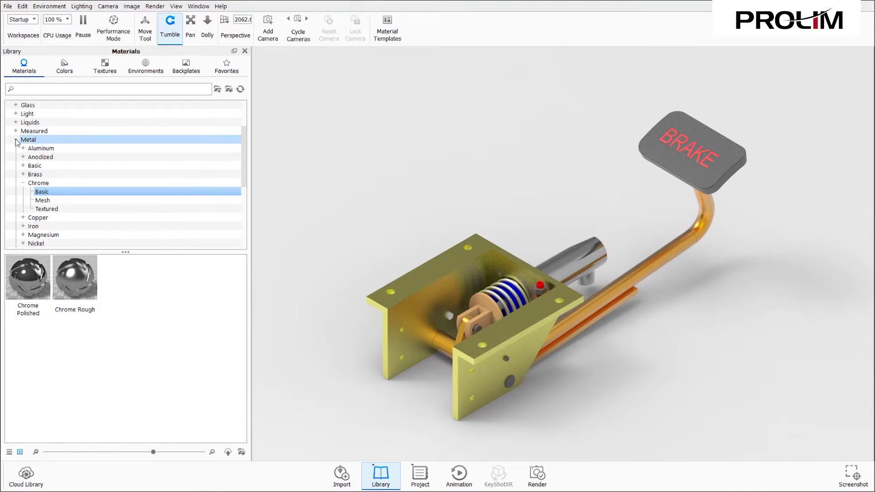
left_click(28, 140)
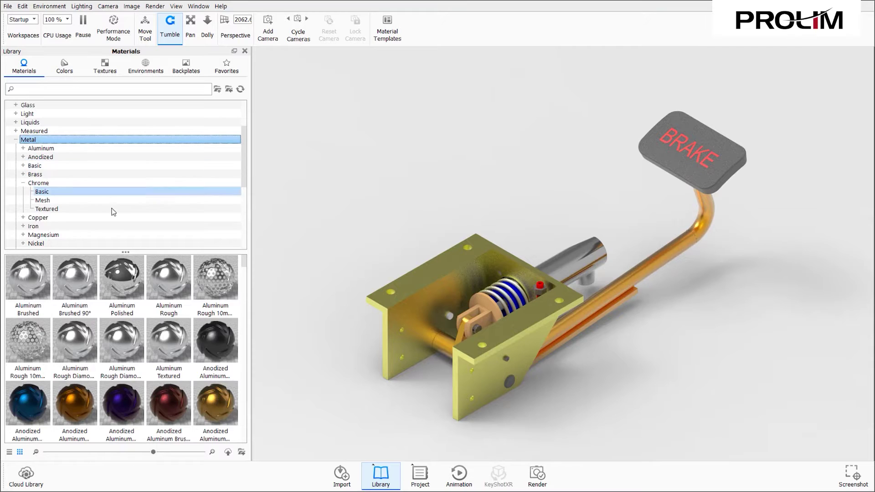
scroll(154, 301, "down", 2)
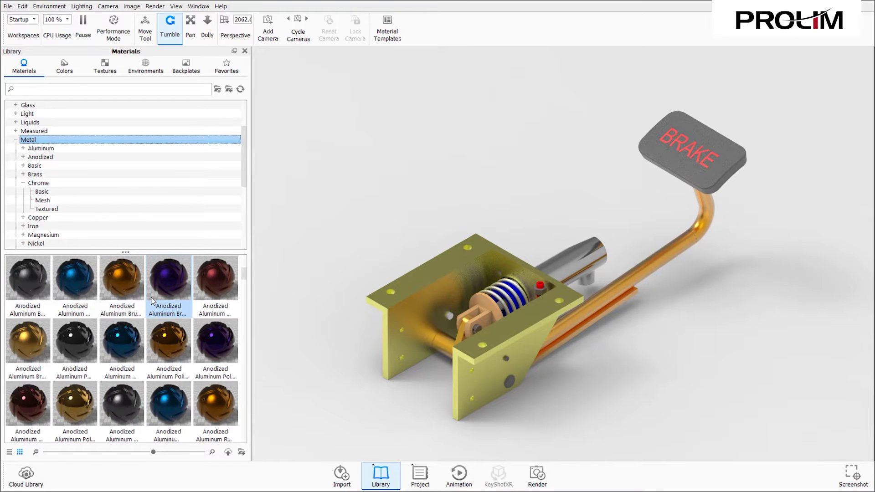
scroll(154, 301, "down", 6)
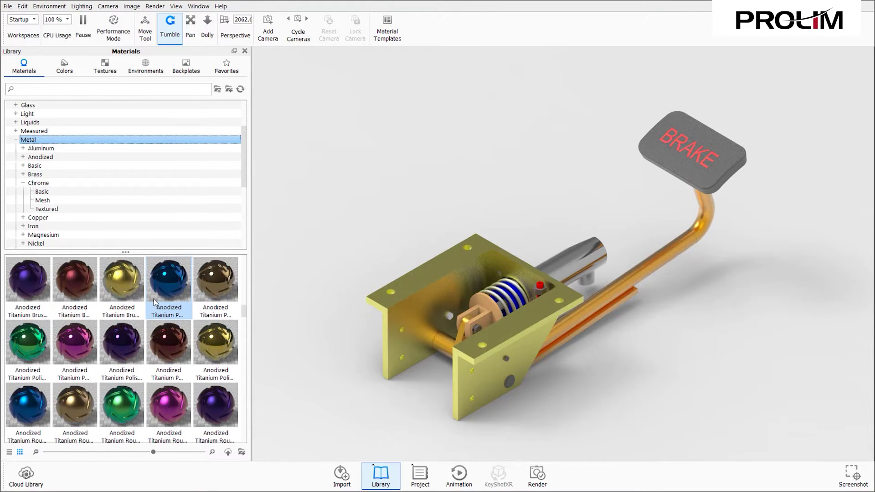
scroll(154, 300, "down", 15)
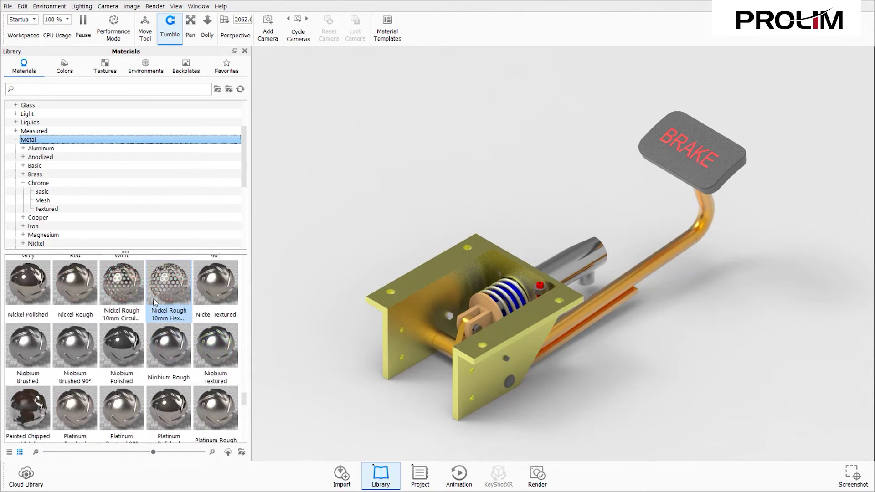
scroll(110, 158, "down", 6)
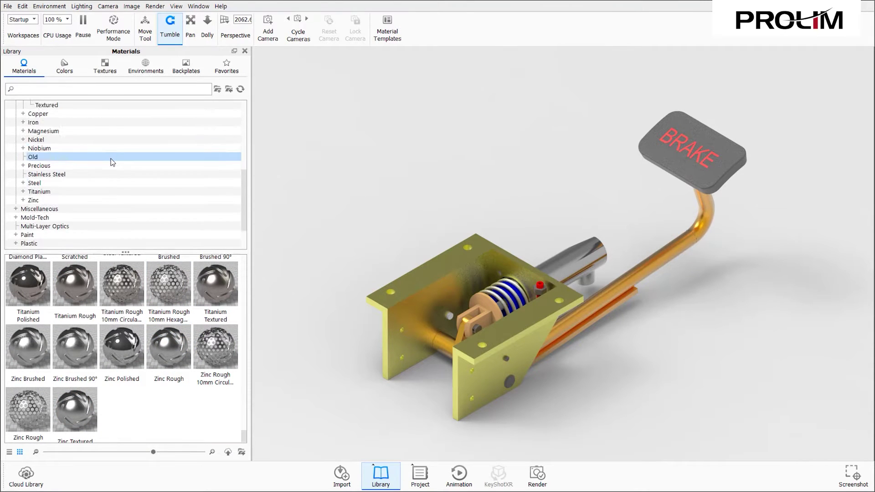
- Show the Basic materials of the Steel group in the library and make the thumbnails slightly smaller
scroll(111, 158, "up", 1)
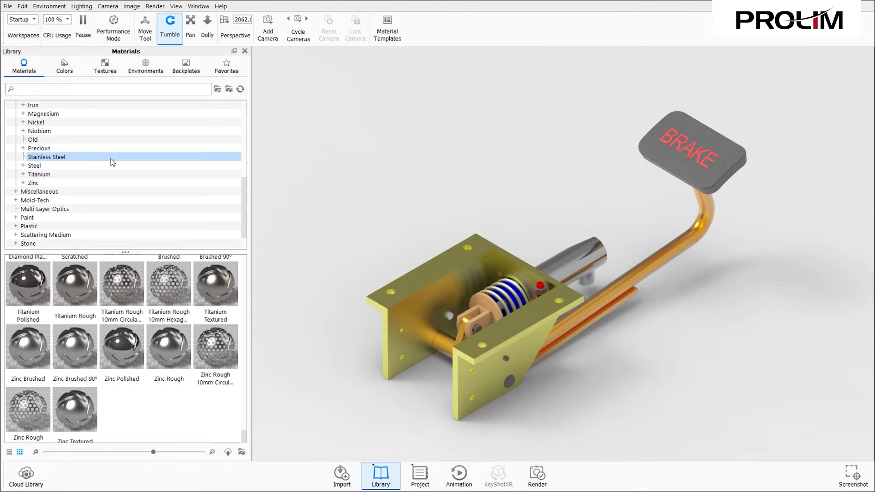
double_click(35, 166)
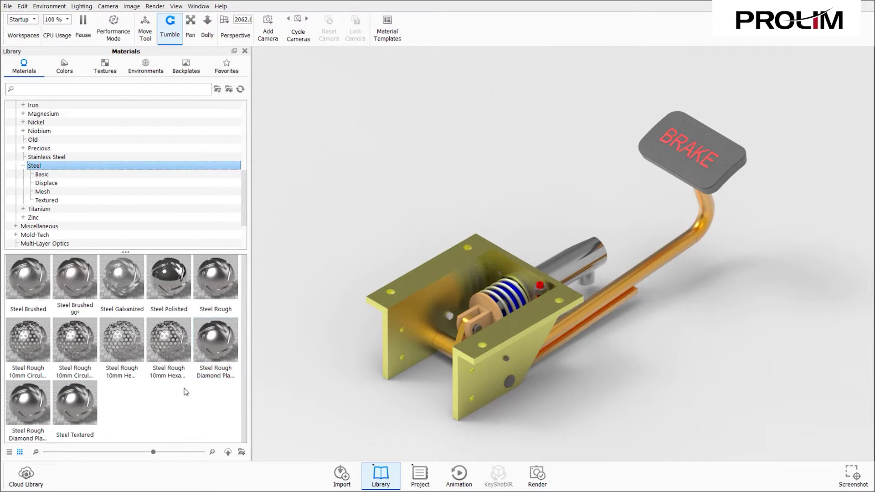
left_click(119, 174)
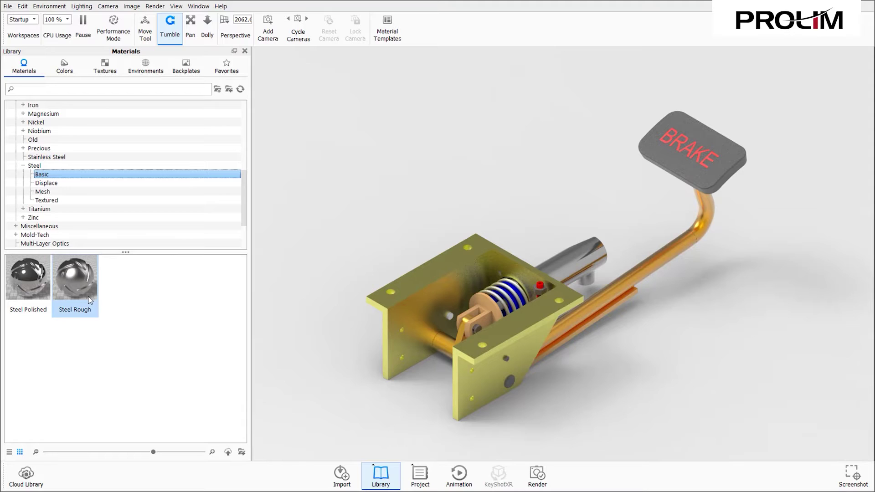
mouse_move(81, 288)
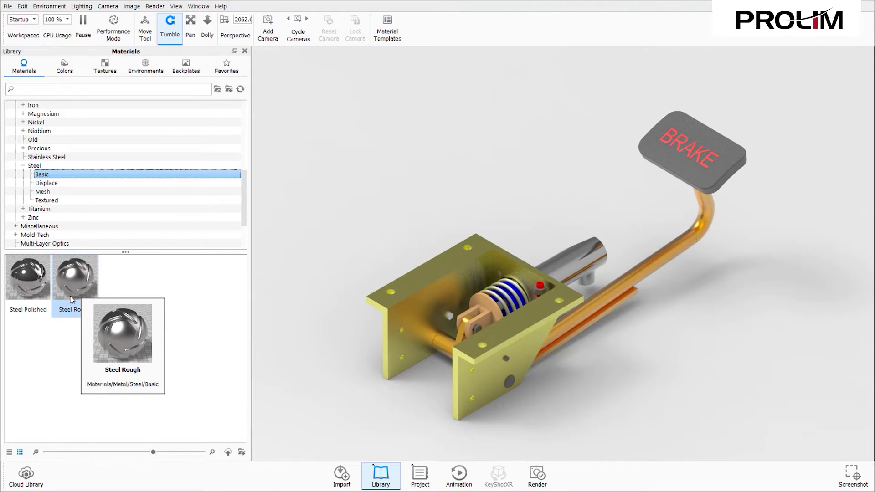
mouse_move(27, 275)
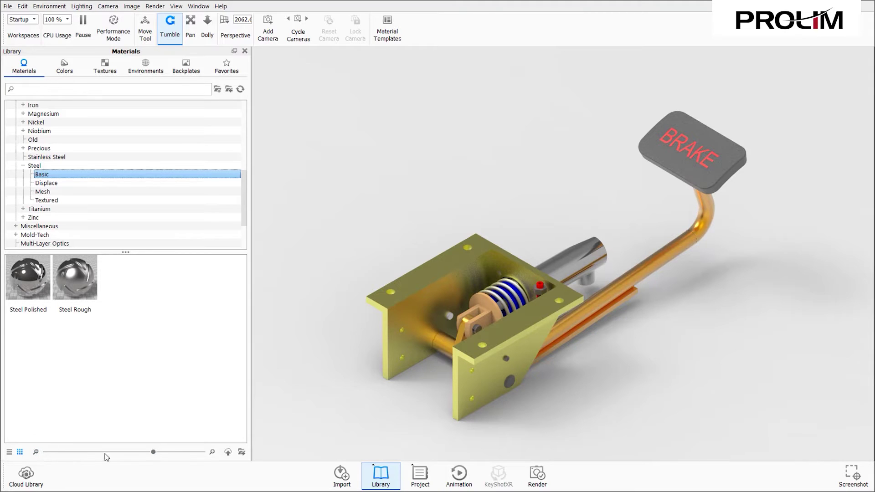
mouse_move(153, 452)
left_mouse_down()
mouse_move(116, 453)
mouse_move(147, 452)
left_mouse_up()
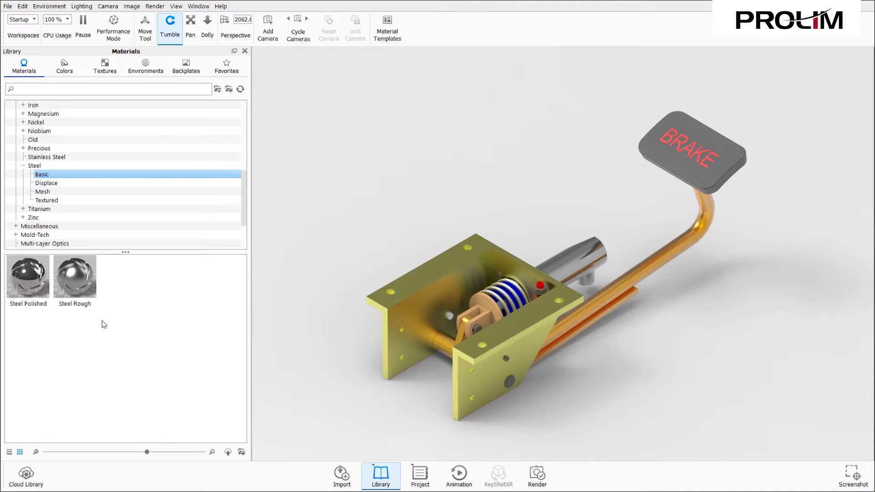
- Apply the Steel Rough material to the bracket's far side plate and its rear cross plate, linking the duplicate materials
left_click_drag(79, 286, 427, 271)
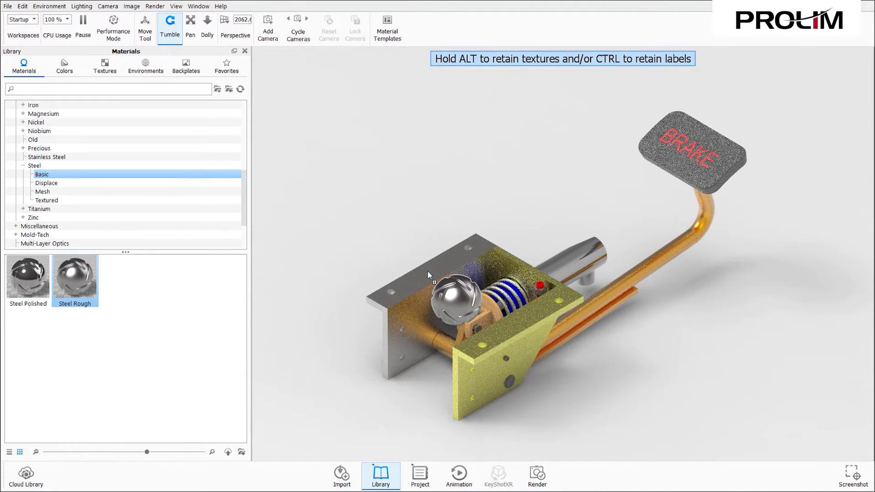
left_click_drag(428, 270, 455, 316)
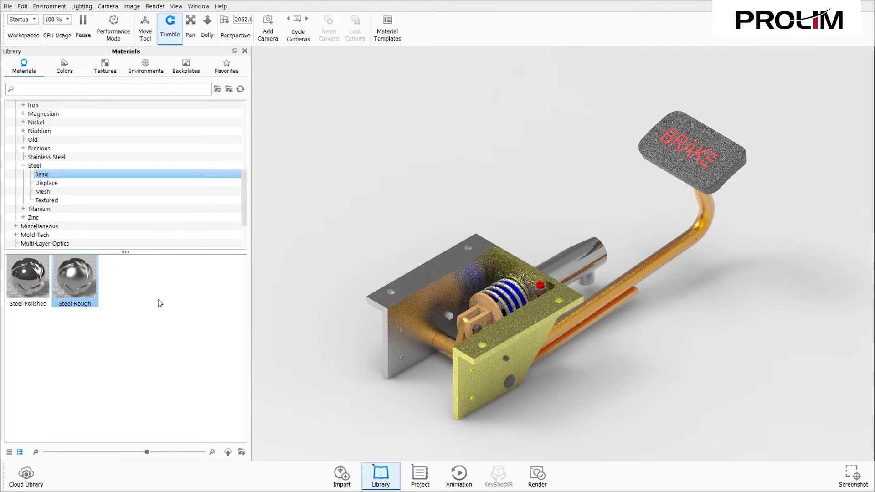
left_click_drag(92, 285, 499, 256)
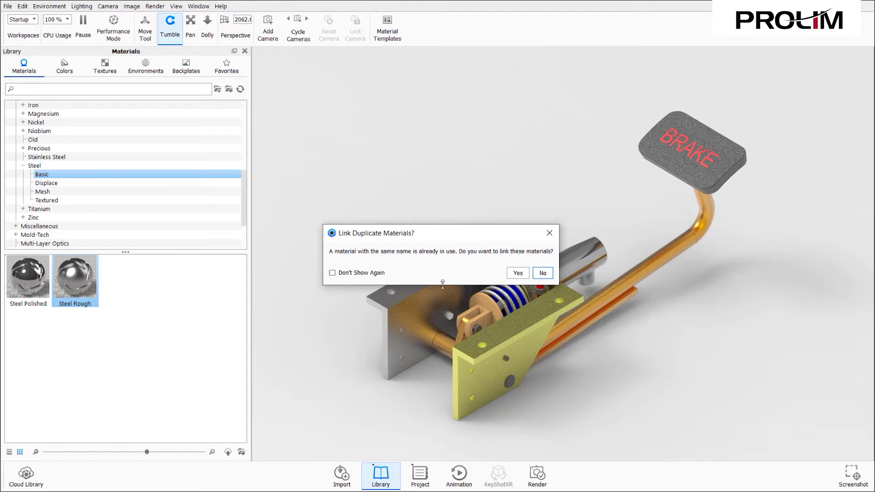
left_click(524, 274)
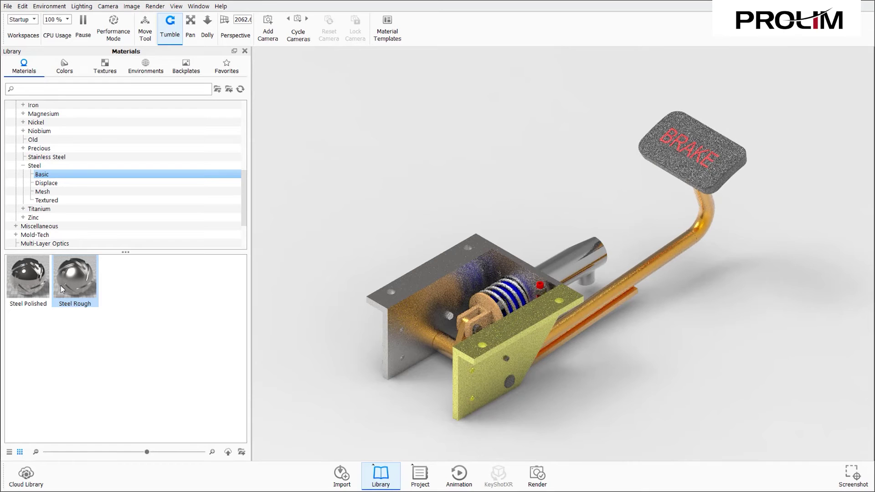
- Apply the Steel Rough material to the bracket's near side plate, linking it with the matching material already in use
left_click_drag(61, 286, 132, 312)
left_click_drag(446, 380, 462, 379)
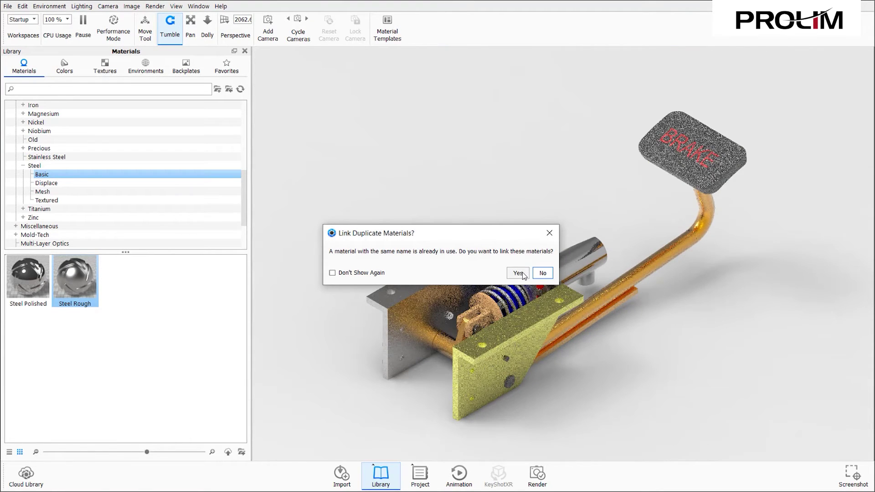
left_click(519, 270)
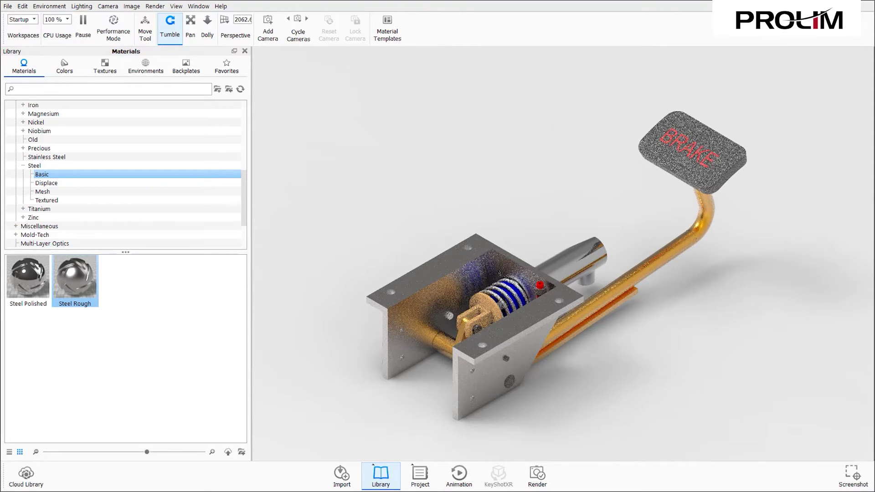
- Try the Steel Polished material on the blue coil spring inside the bracket
left_click(28, 279)
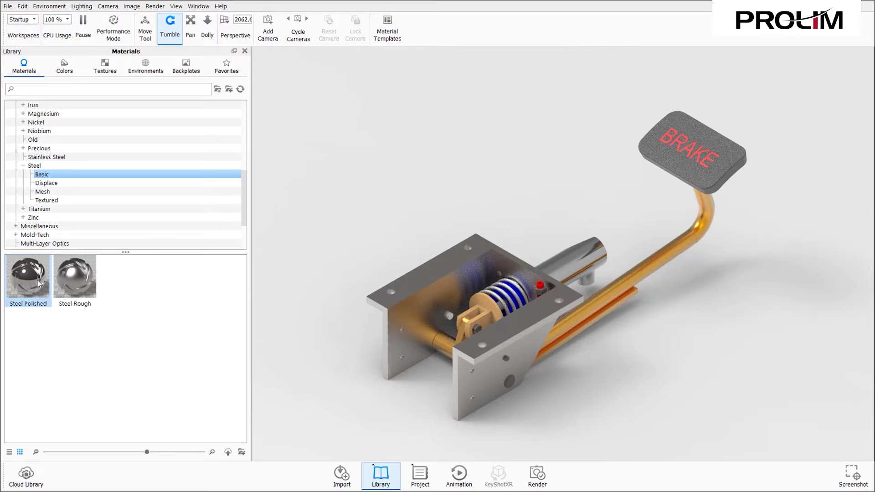
left_click_drag(40, 284, 521, 296)
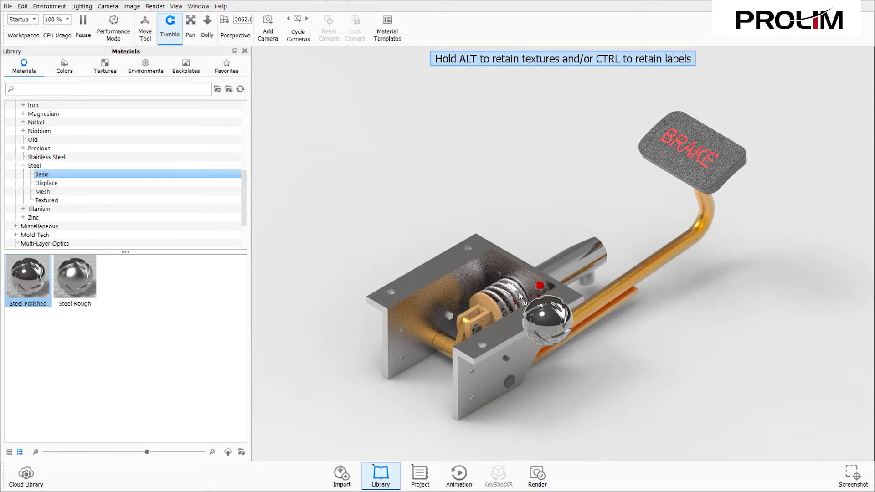
left_click_drag(519, 293, 517, 297)
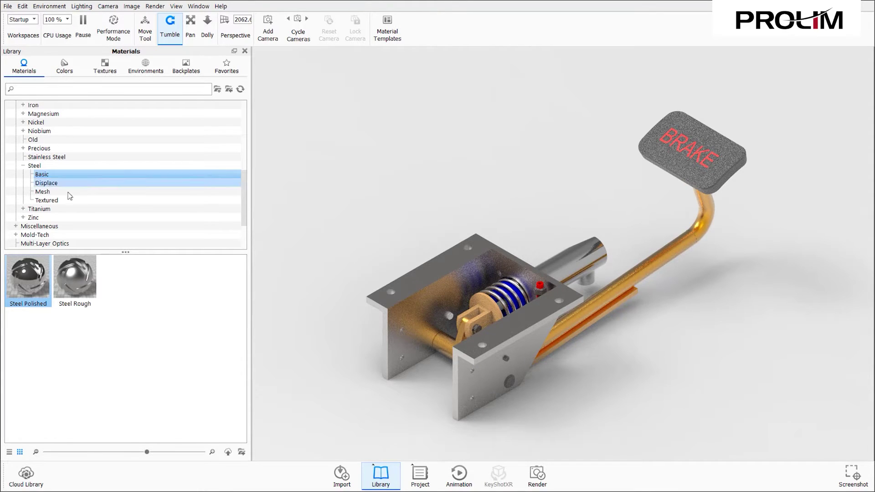
- Apply the Chrome Polished material from the Basic chrome metals to the pedal arm, enlarging the material thumbnails
scroll(87, 207, "up", 4)
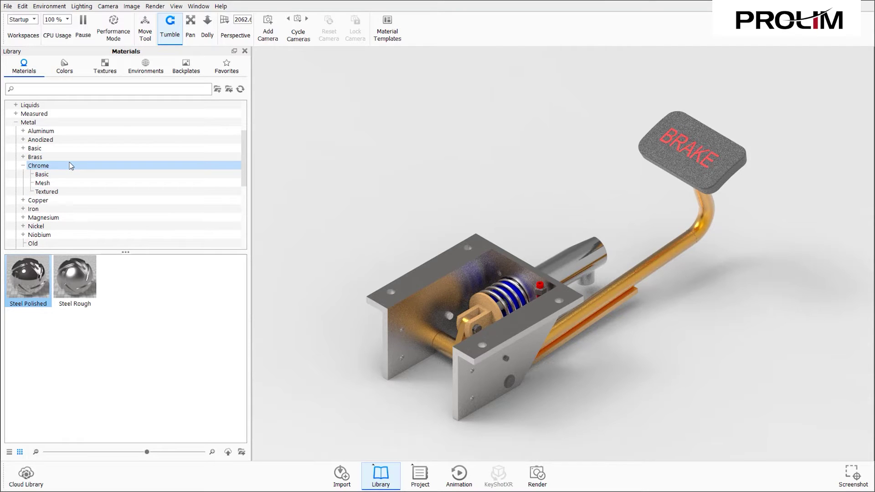
left_click(70, 166)
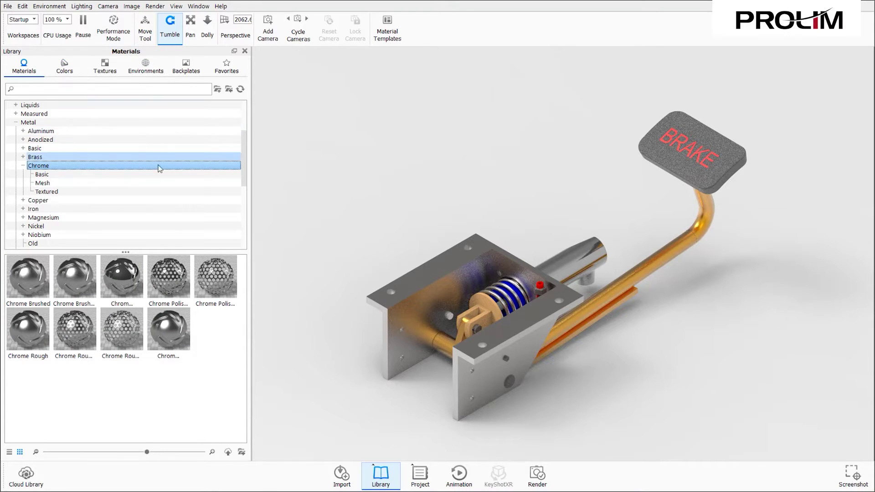
left_click(96, 175)
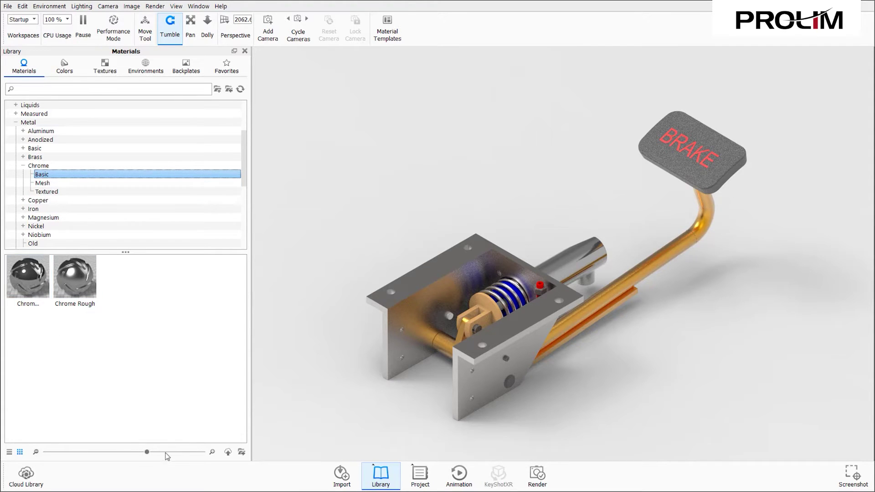
left_click_drag(146, 452, 166, 452)
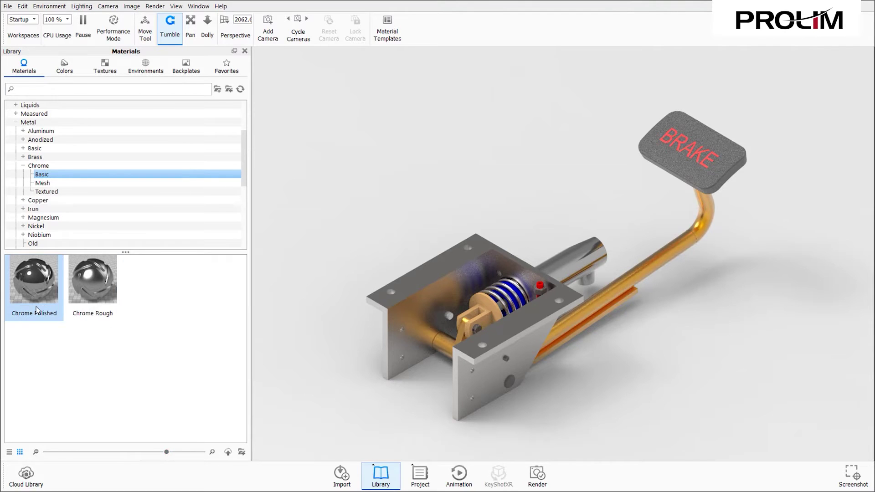
mouse_move(44, 325)
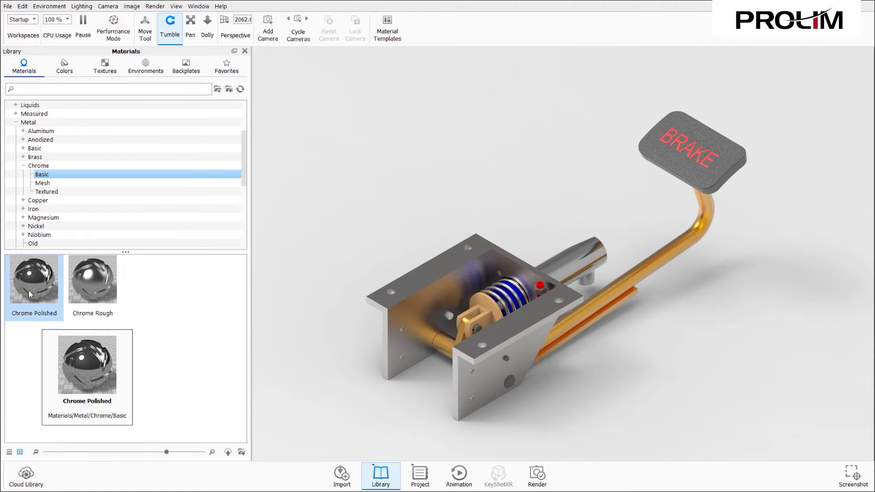
left_click_drag(29, 290, 696, 225)
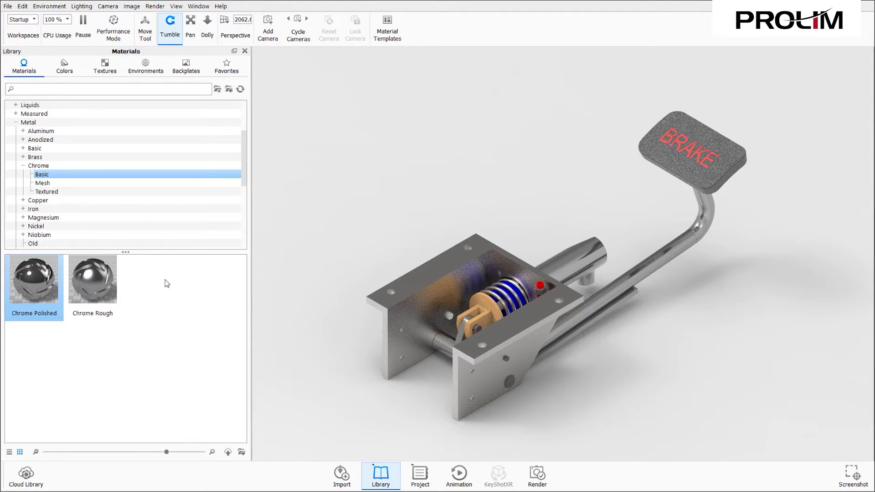
- Browse the color library, comparing the full color range with the Basic and Metals groups
left_click(62, 70)
scroll(114, 150, "down", 3)
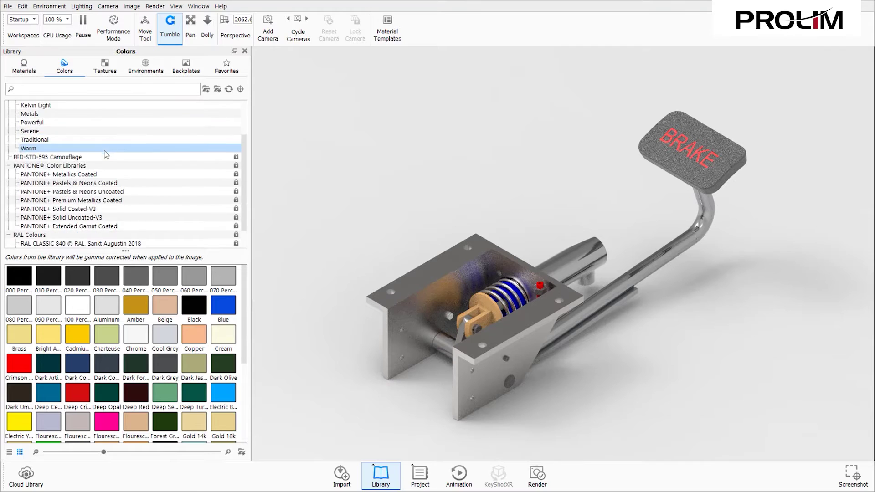
scroll(123, 196, "up", 3)
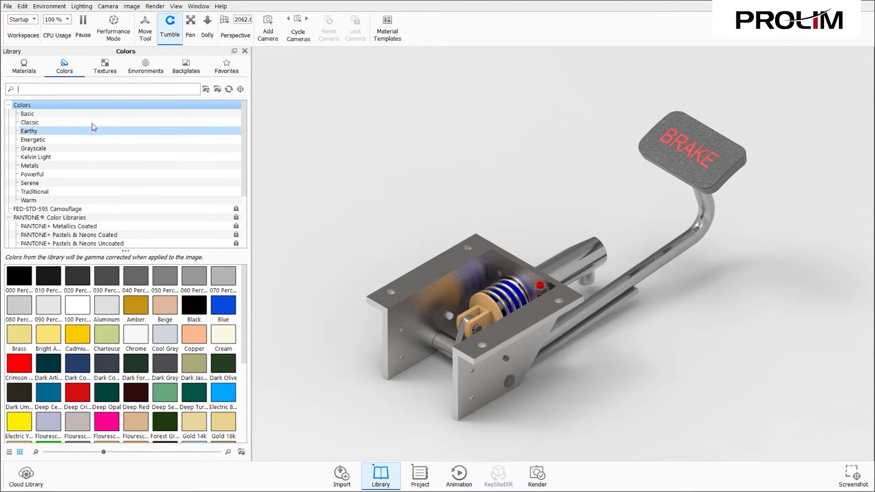
left_click(123, 113)
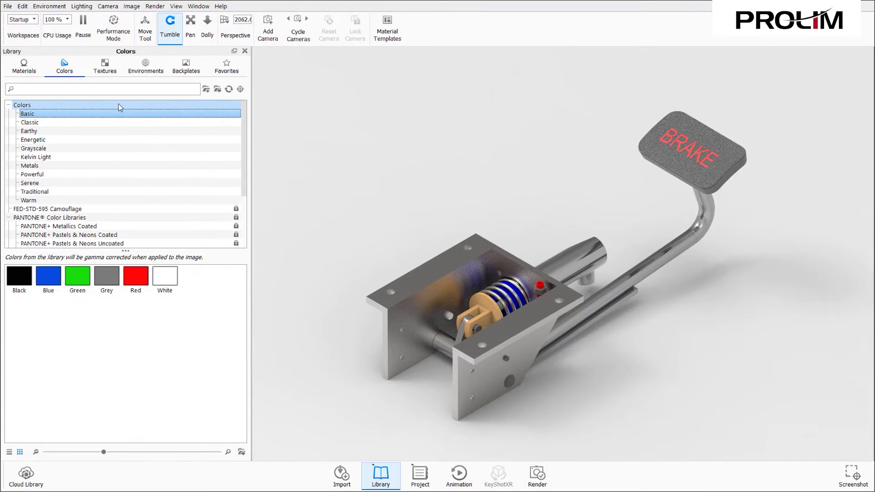
left_click(118, 105)
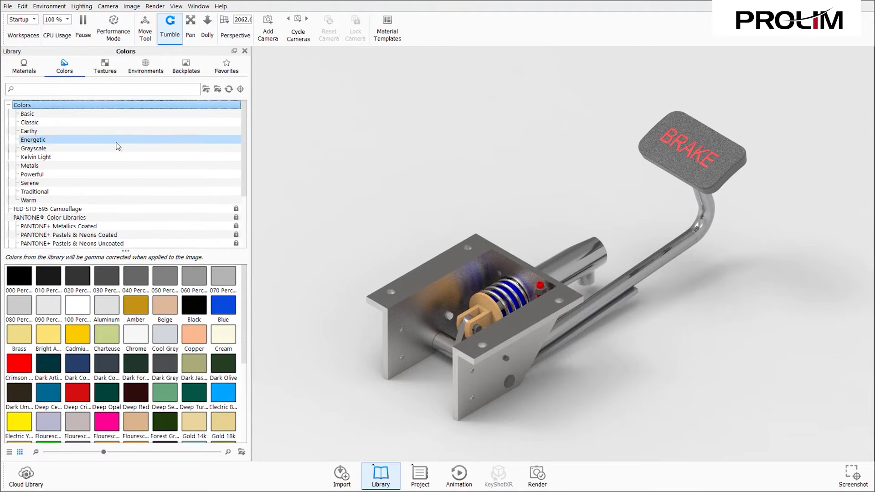
left_click(115, 167)
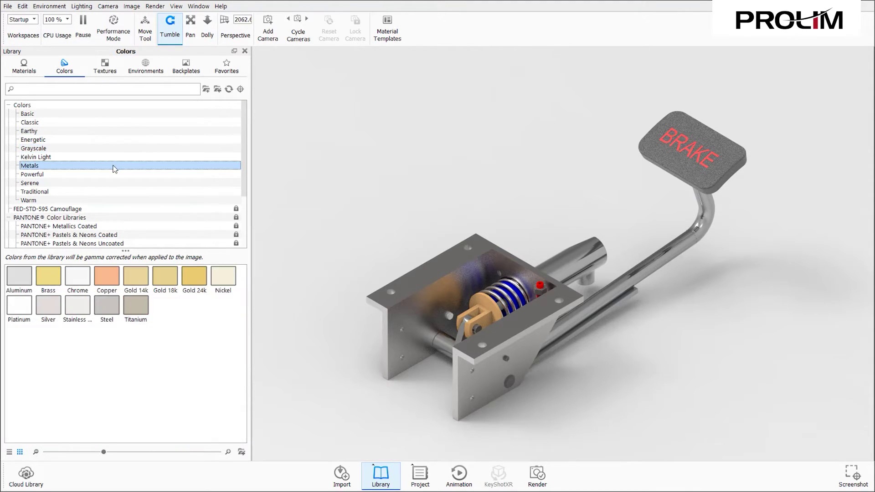
left_click(57, 122)
left_click(57, 115)
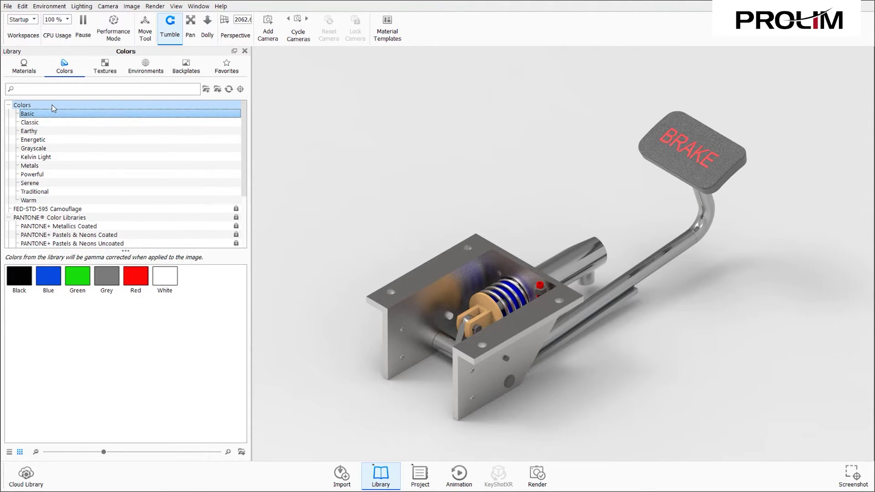
left_click(52, 105)
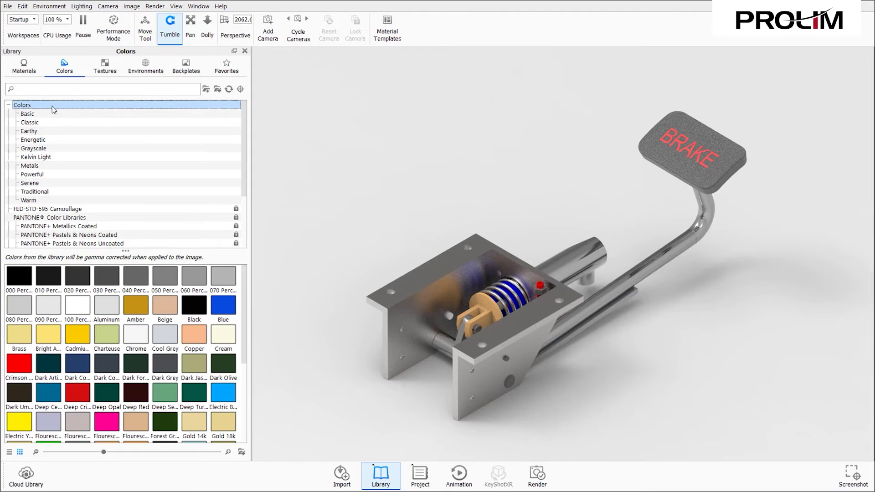
- Apply the Black color from the Basic color group to the brake pedal pad
left_click(53, 114)
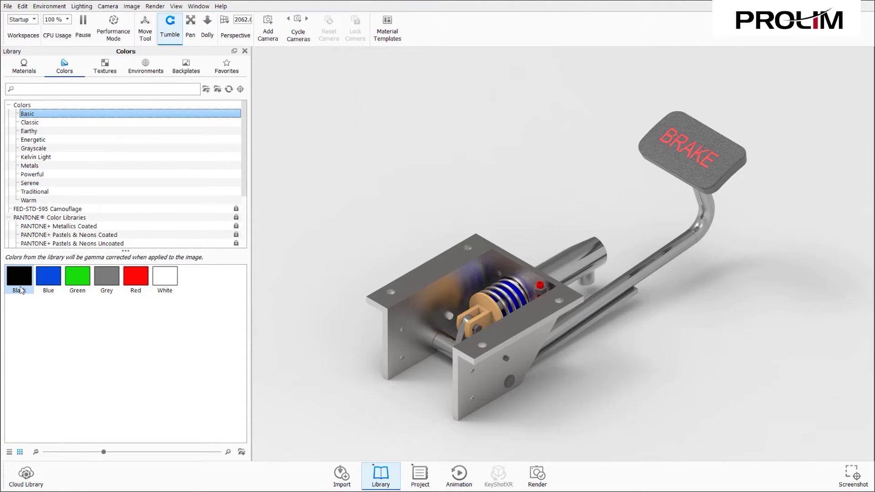
mouse_move(20, 289)
left_click_drag(22, 280, 728, 156)
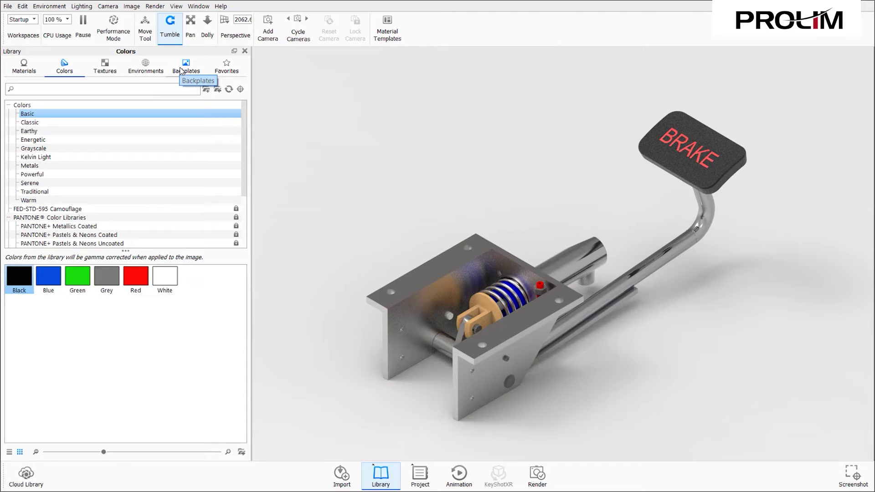
- Browse the Frontplates, Interior, Outdoor and Studio groups of the backplate library
left_click(180, 68)
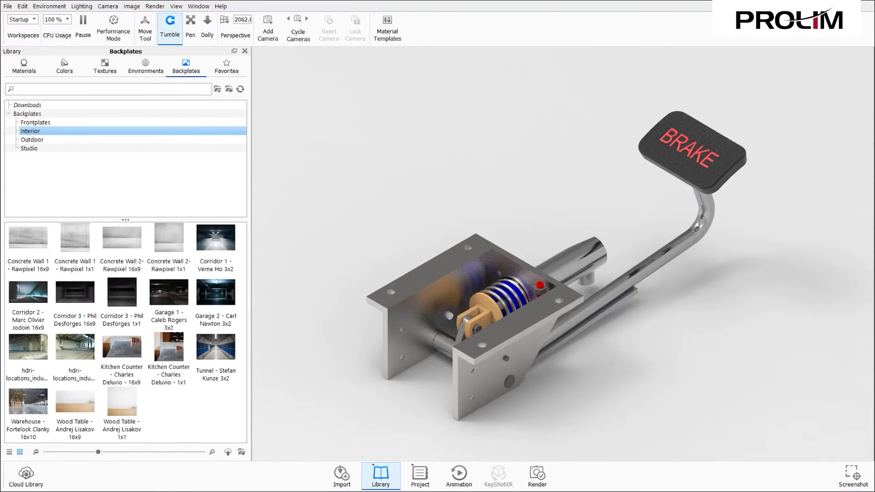
left_click(72, 121)
left_click(81, 133)
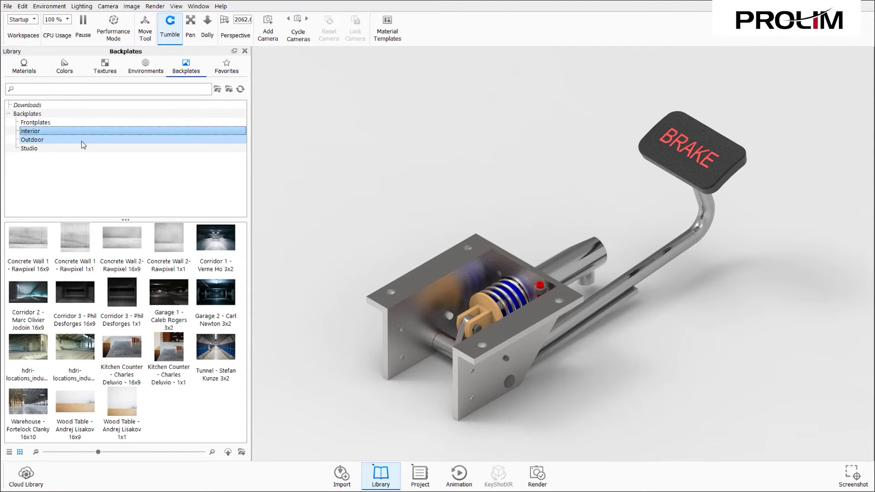
left_click(81, 140)
left_click(87, 149)
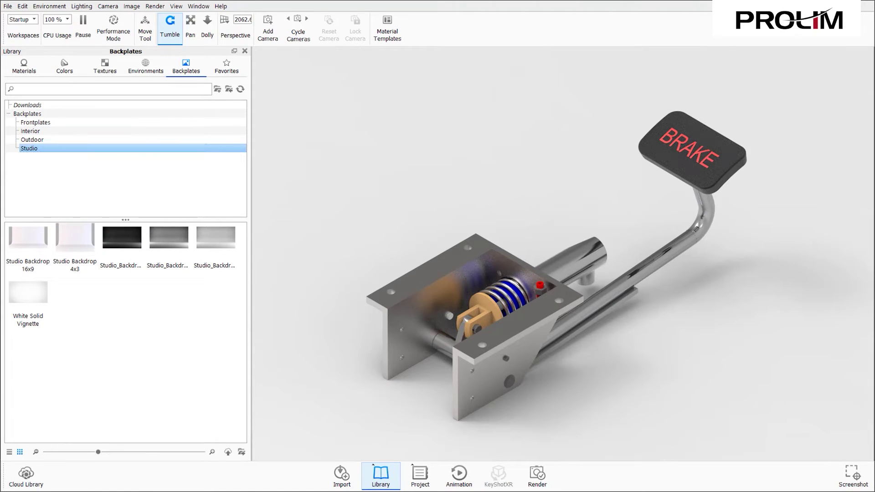
left_click(104, 142, "shift")
- Place the Warehouse 16x10 interior backplate behind the assembly and replace it with the second hdri-locations industrial backplate
left_click(103, 133)
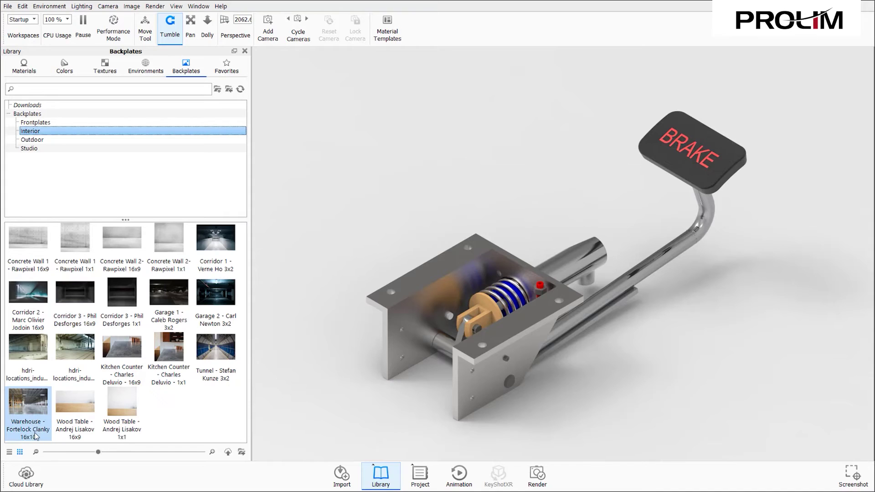
mouse_move(36, 436)
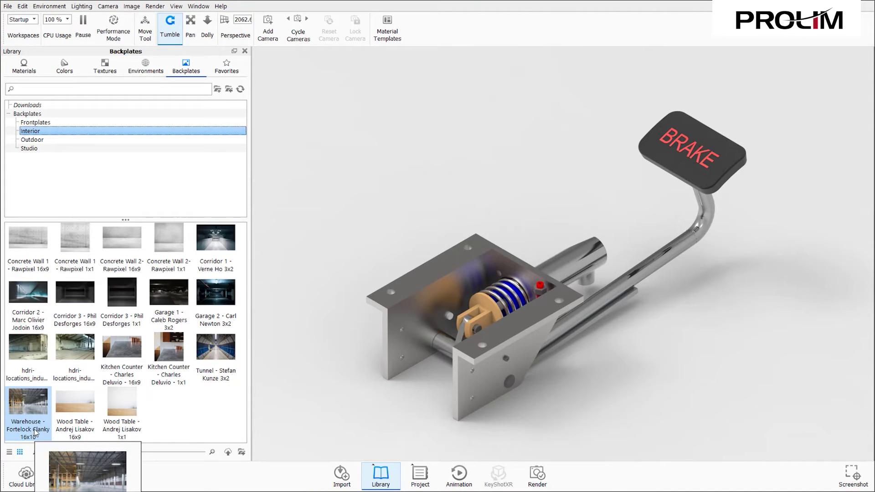
left_click_drag(36, 432, 308, 285)
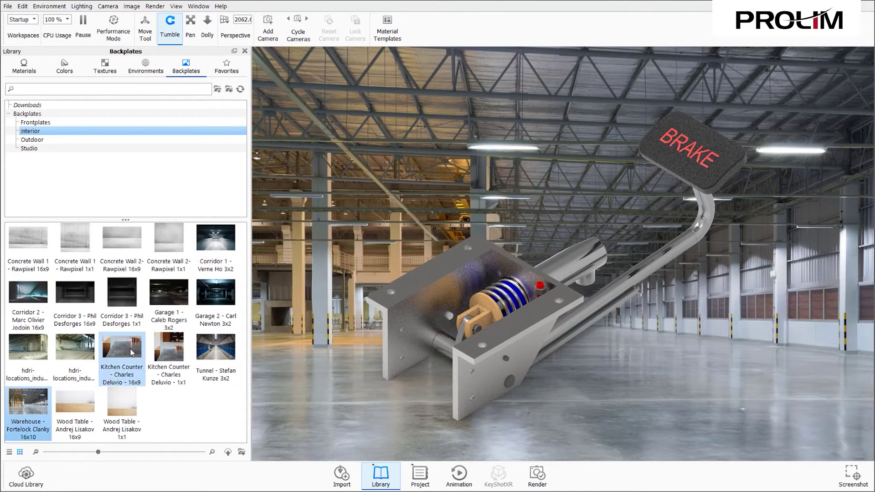
left_click_drag(75, 361, 310, 376)
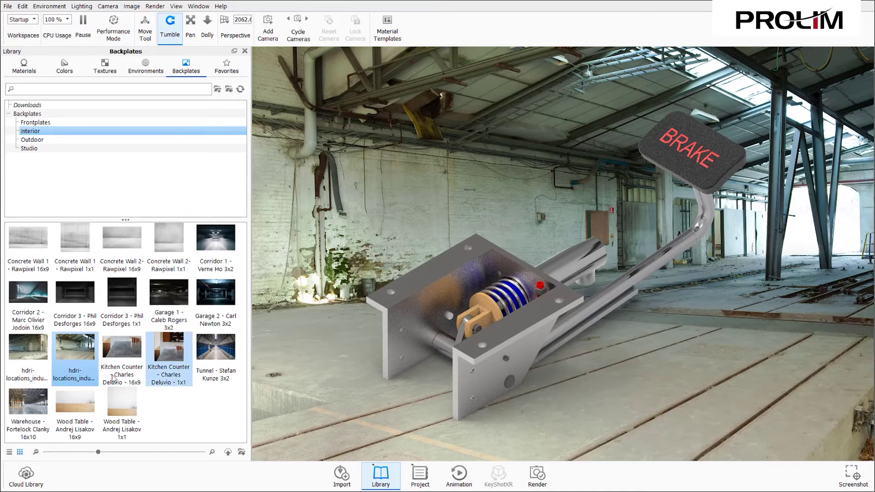
- Compare camera perspective values of 200 and 20 for the assembly, leaving the perspective at 20
type("200")
key("Return")
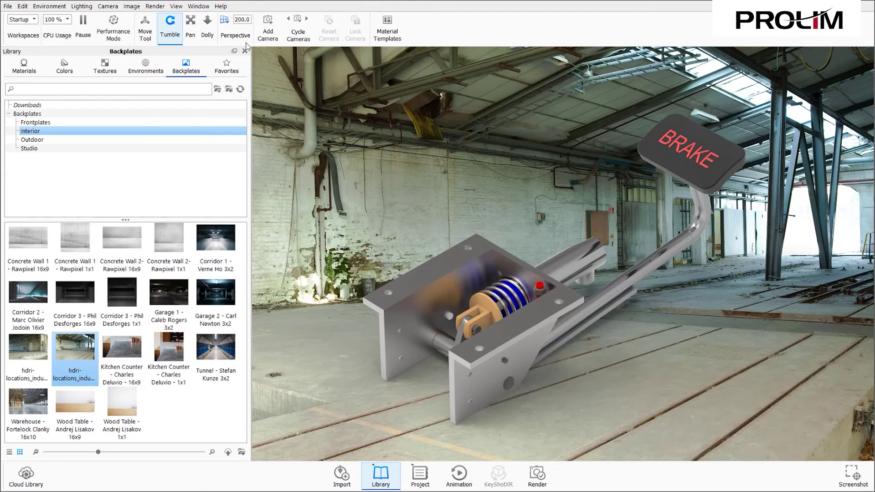
double_click(237, 20)
type("20")
key("Return")
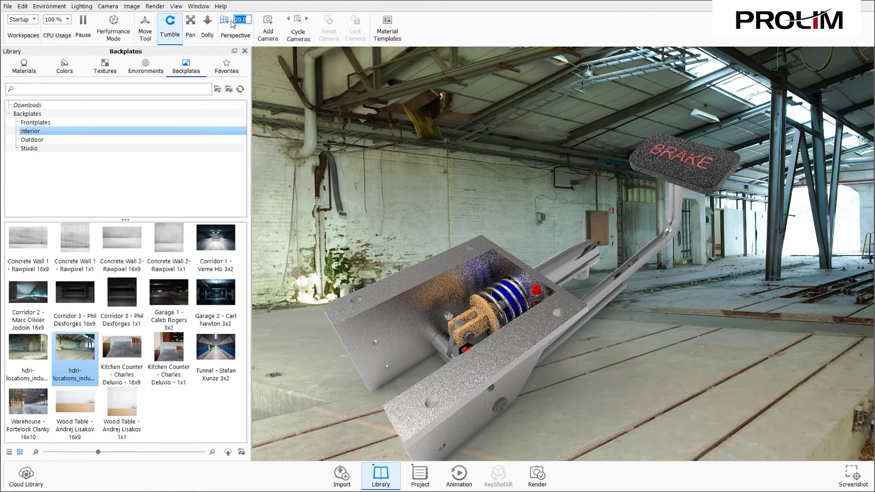
mouse_move(227, 24)
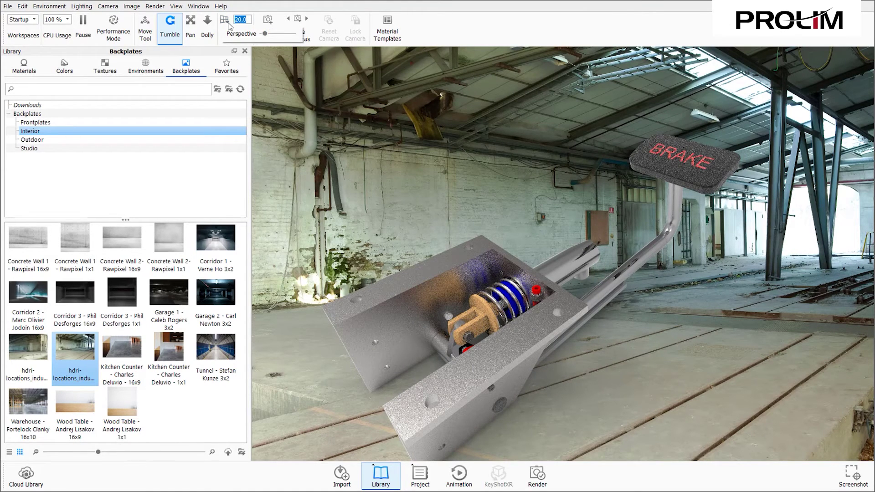
left_click_drag(269, 35, 234, 22)
type("200")
key("Return")
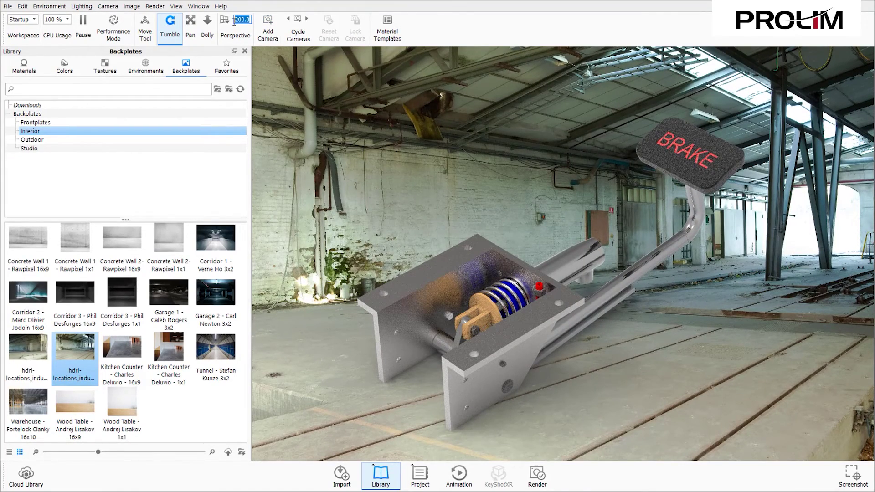
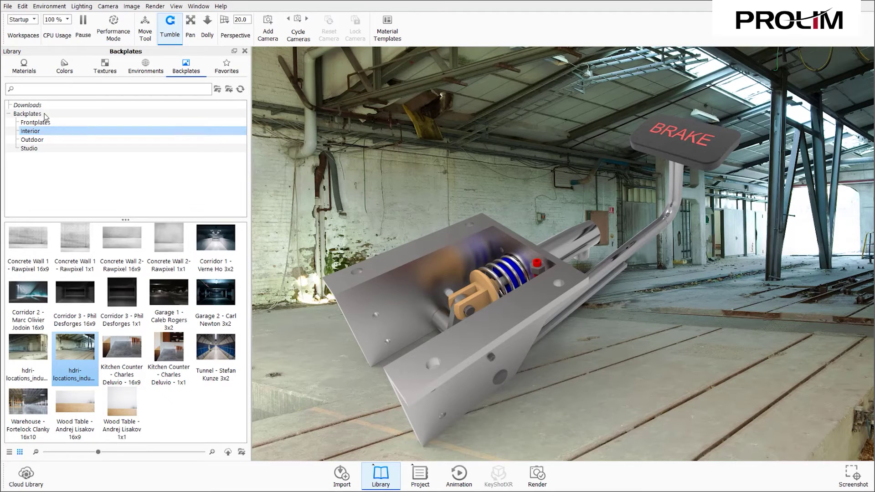
left_click(22, 8)
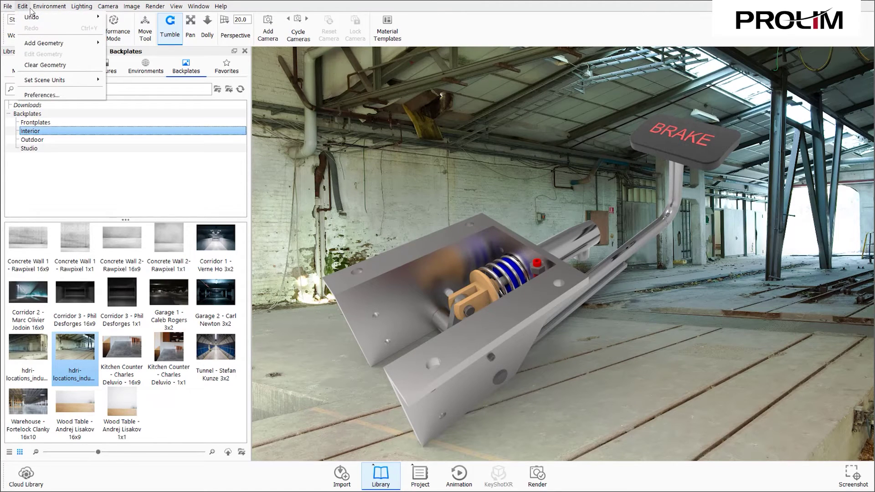
mouse_move(43, 9)
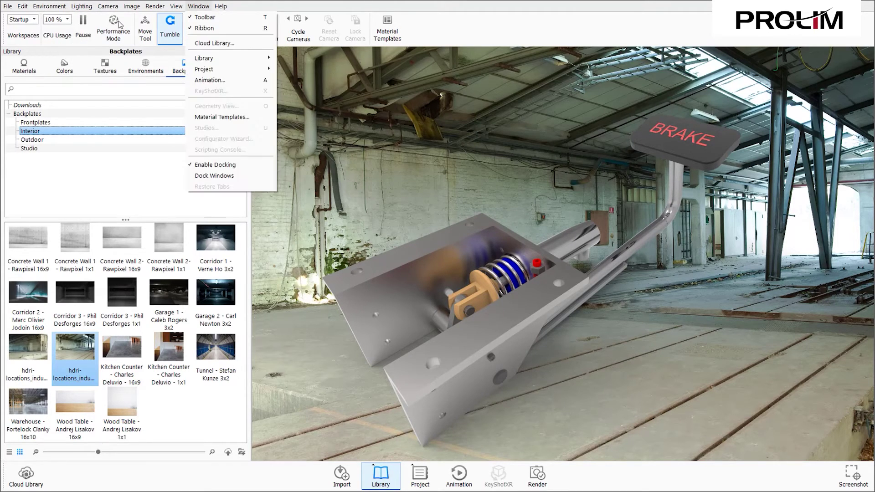
left_click(91, 122)
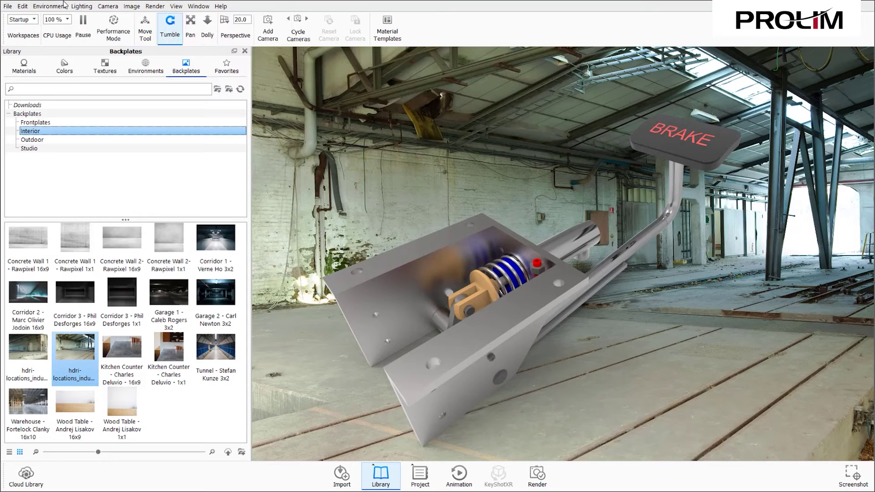
- Switch the scene lighting to the Interior preset
left_click(65, 6)
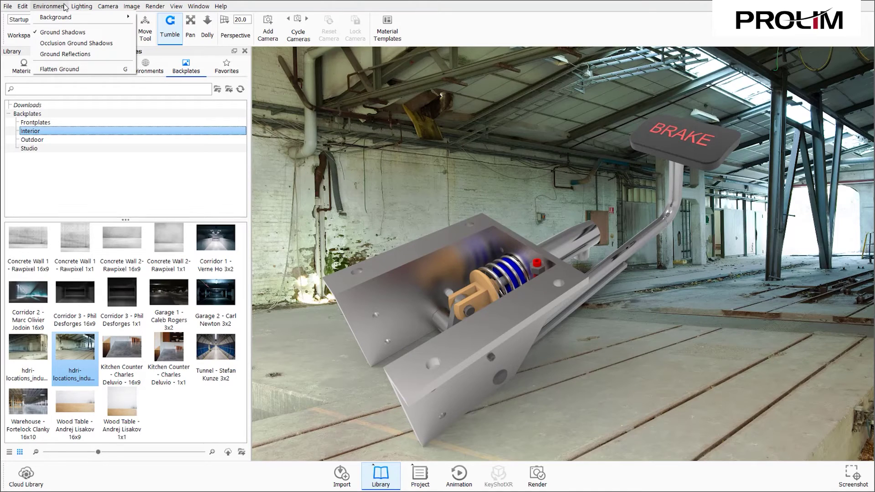
mouse_move(66, 18)
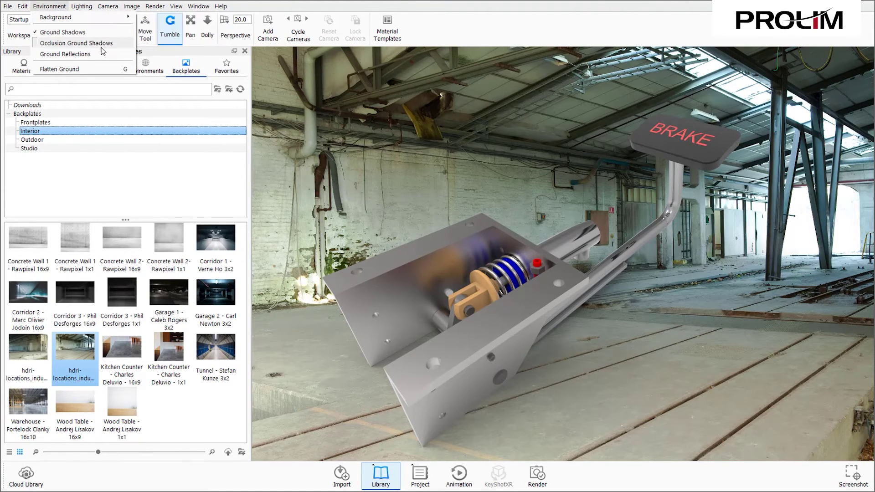
mouse_move(85, 8)
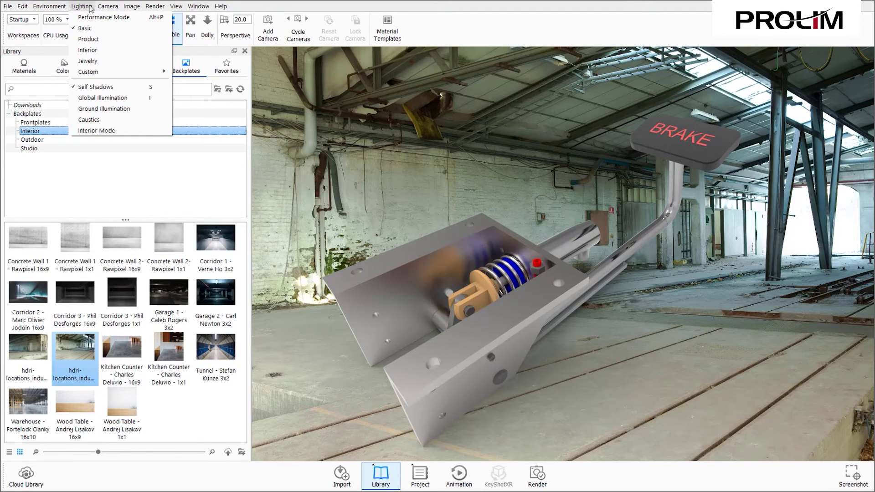
left_click(84, 18)
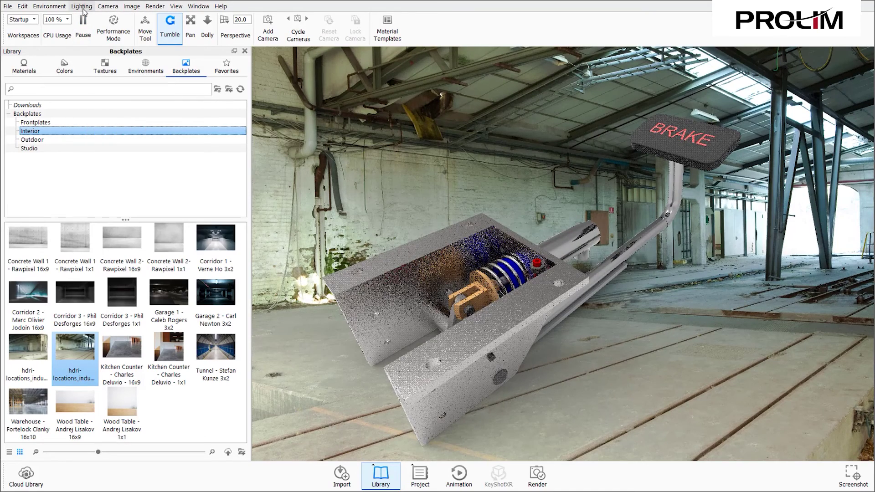
left_click(83, 6)
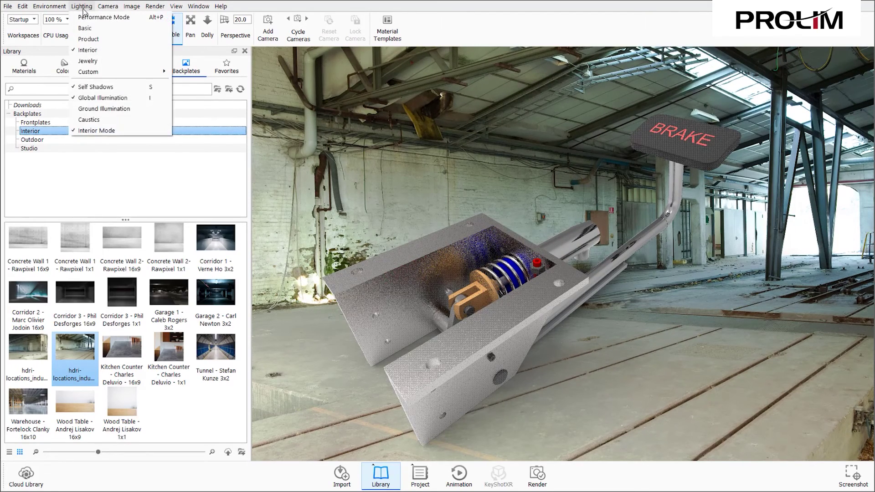
mouse_move(119, 10)
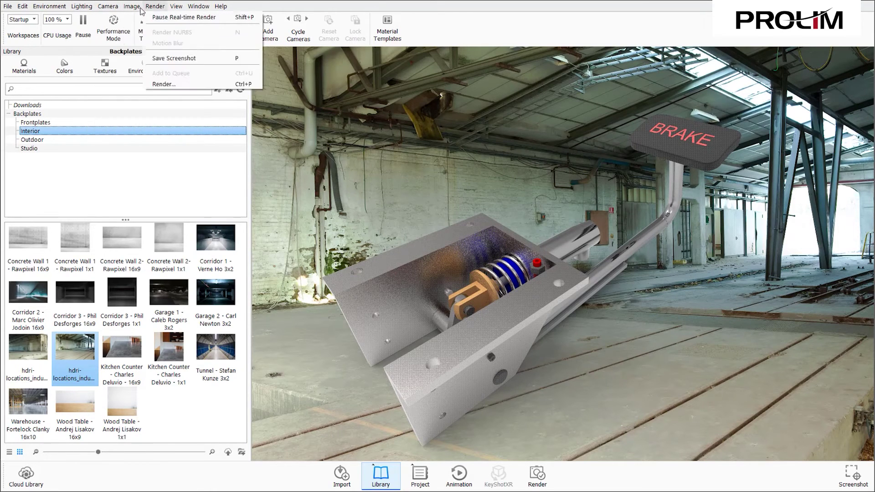
mouse_move(155, 10)
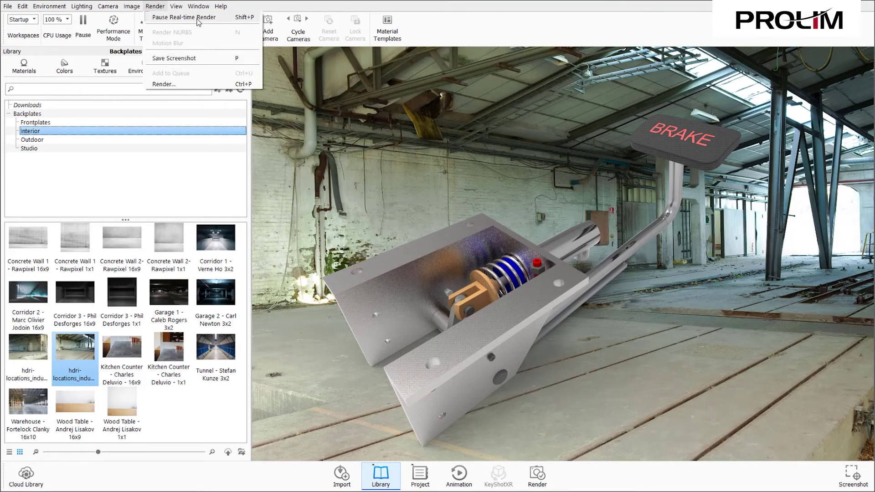
mouse_move(186, 10)
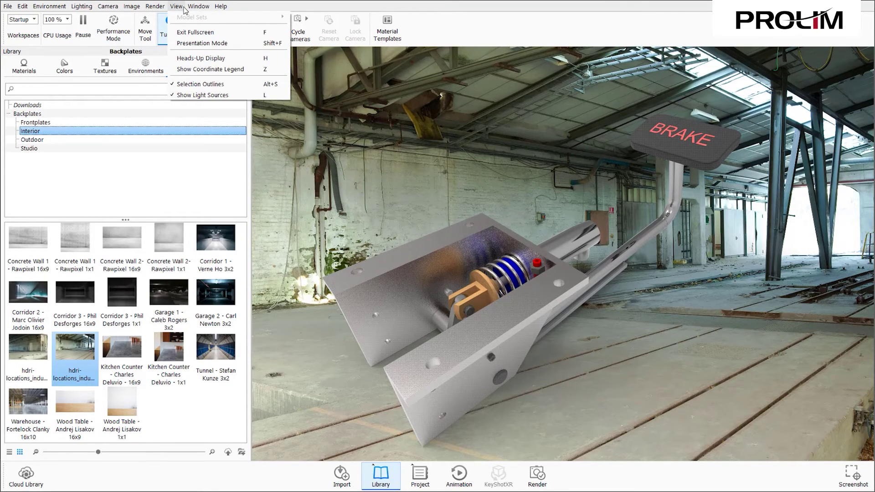
left_click(181, 192)
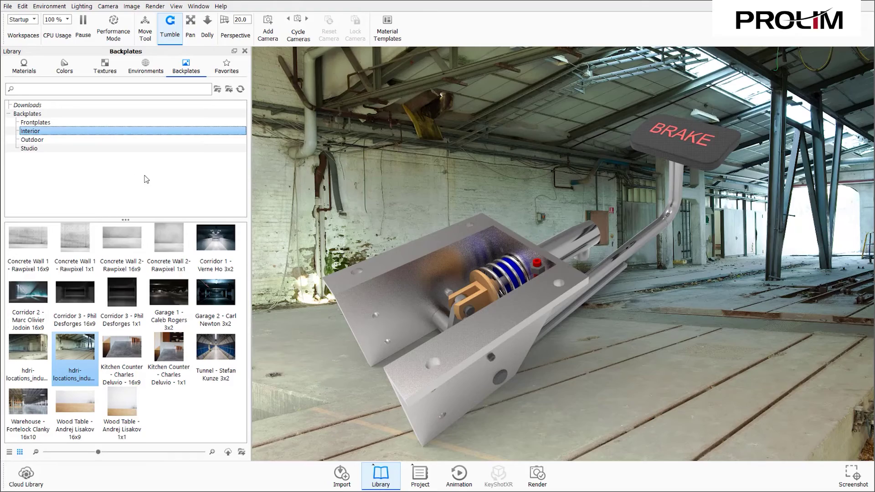
- Shrink the brake pedal assembly in the camera view, tumble it and pan it onto the floor in the backplate's foreground
mouse_move(466, 367)
left_mouse_down()
mouse_move(487, 361)
mouse_move(507, 314)
mouse_move(467, 331)
mouse_move(438, 328)
mouse_move(446, 363)
mouse_move(475, 325)
mouse_move(400, 375)
mouse_move(490, 337)
mouse_move(533, 275)
mouse_move(496, 323)
mouse_move(370, 373)
mouse_move(466, 361)
left_mouse_up()
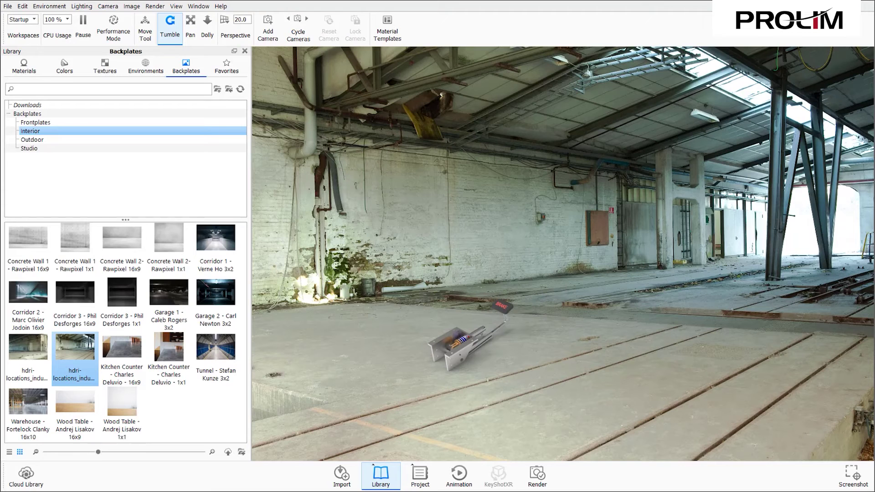
left_click(167, 31)
mouse_move(458, 354)
left_mouse_down()
mouse_move(428, 331)
mouse_move(490, 350)
mouse_move(451, 344)
left_mouse_up()
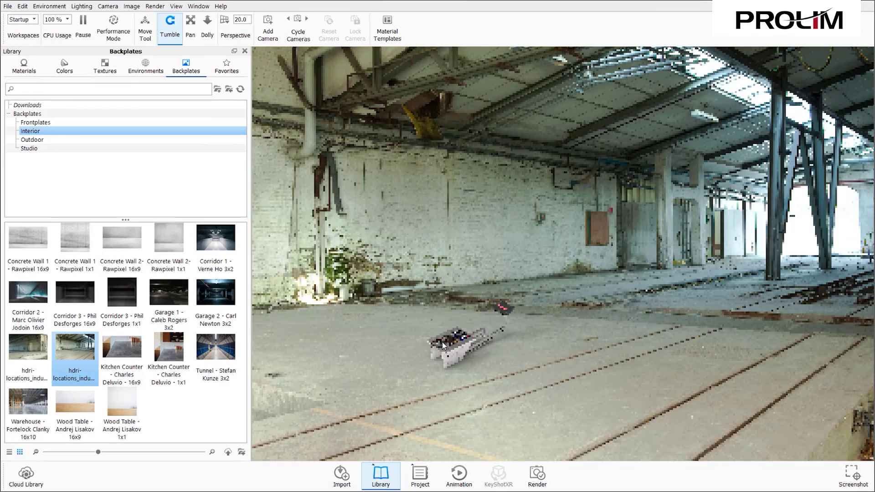
left_click(192, 32)
left_click_drag(486, 363, 654, 423)
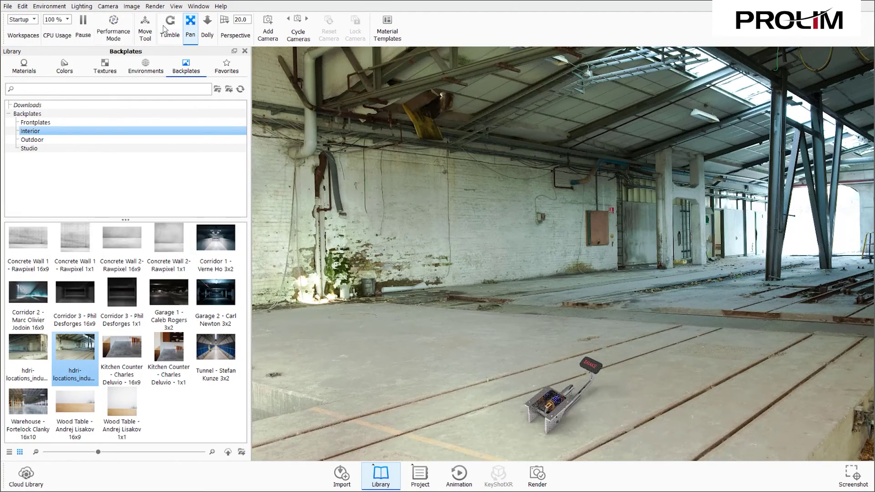
- Tumble the assembly so it lines up with the floor perspective and pan it between the floor rails
key("Escape")
left_click_drag(549, 410, 526, 398)
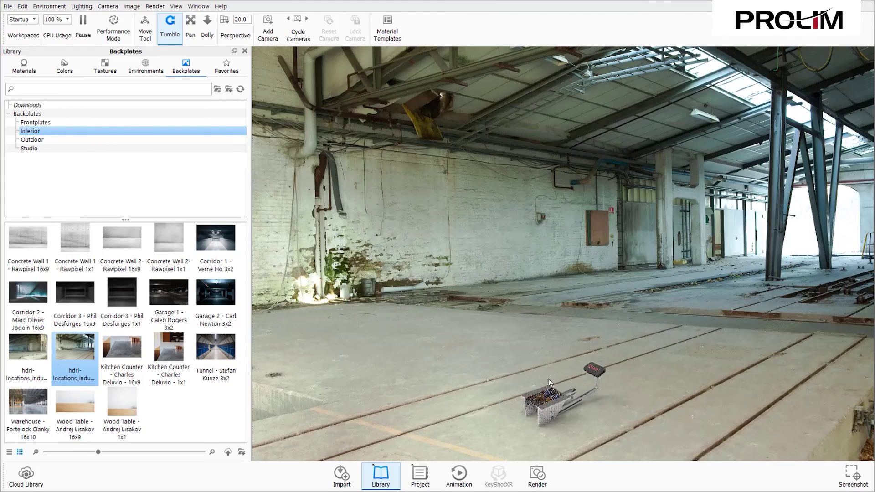
left_click(190, 27)
left_click_drag(562, 396, 602, 400)
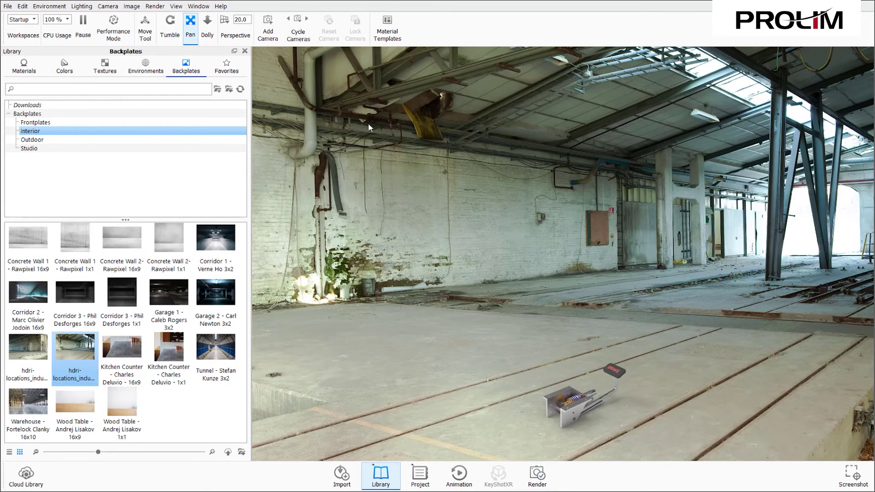
- Close the library and open the render settings to review the still image output and the quality options
left_click(244, 51)
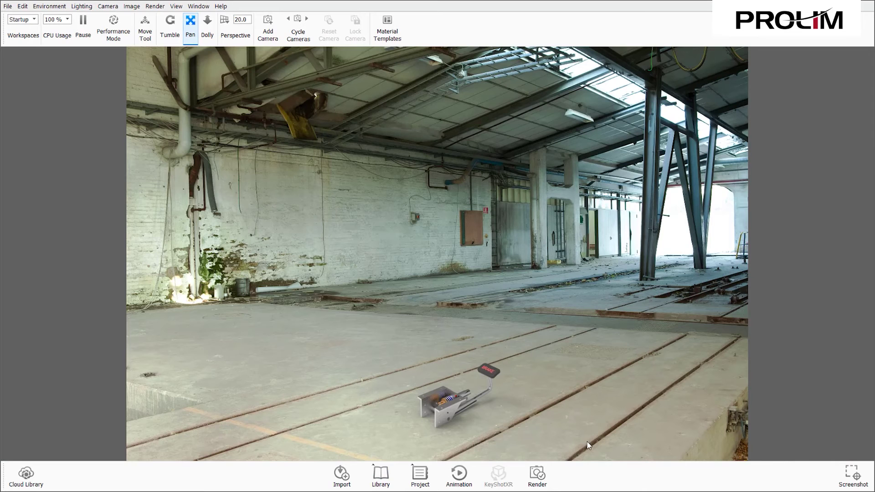
left_click(537, 476)
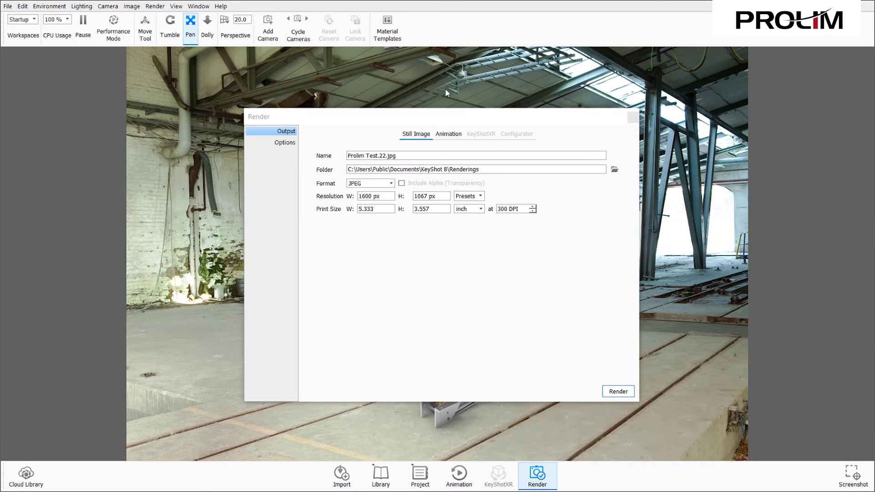
left_click_drag(471, 120, 414, 117)
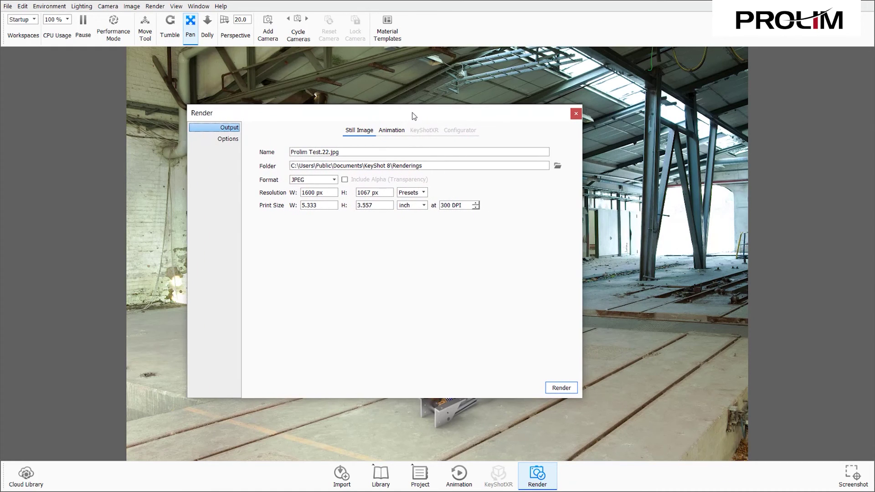
left_click(230, 139)
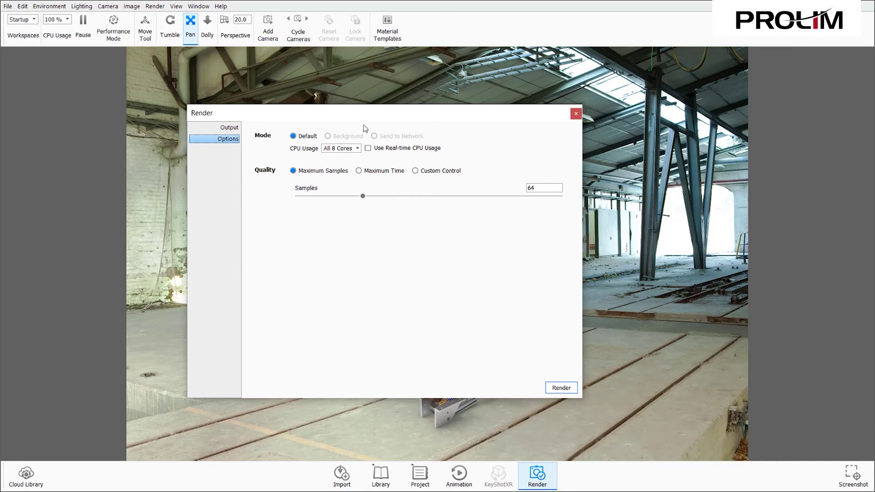
left_click(230, 127)
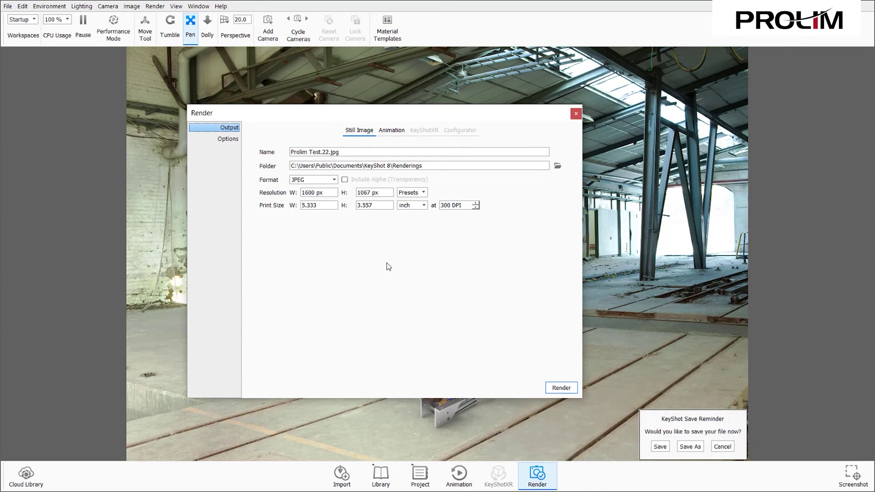
- Name the still image Prolim Test GEP.jpg, render it and fit the whole image in the render window
left_click(332, 152)
key("BackSpace")
key("BackSpace")
key("BackSpace")
key("BackSpace")
type("GEP.")
left_click(564, 388)
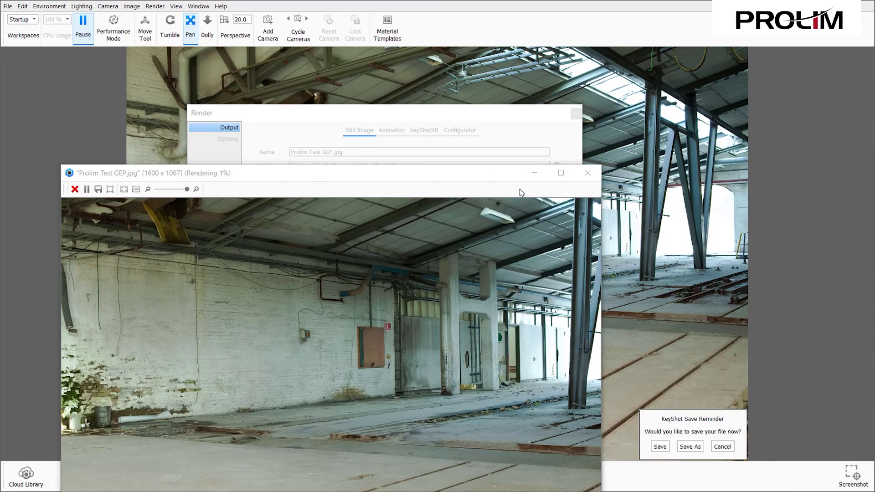
left_click_drag(507, 190, 570, 25)
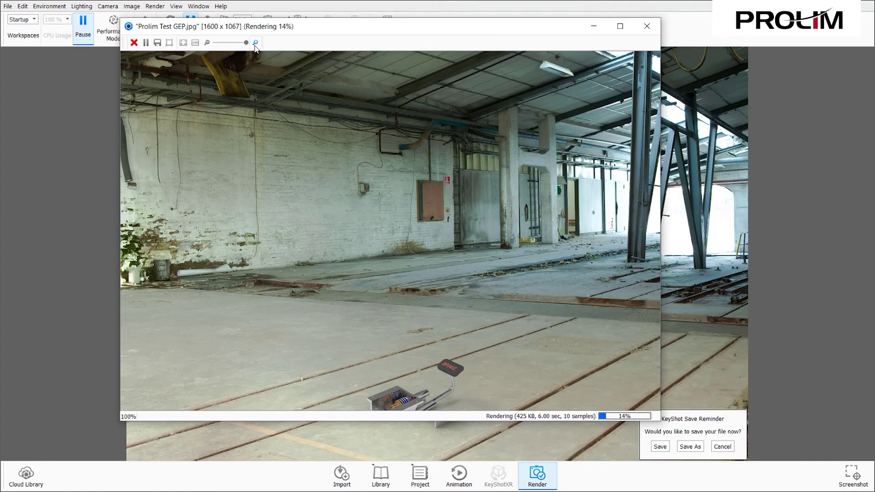
left_click(184, 44)
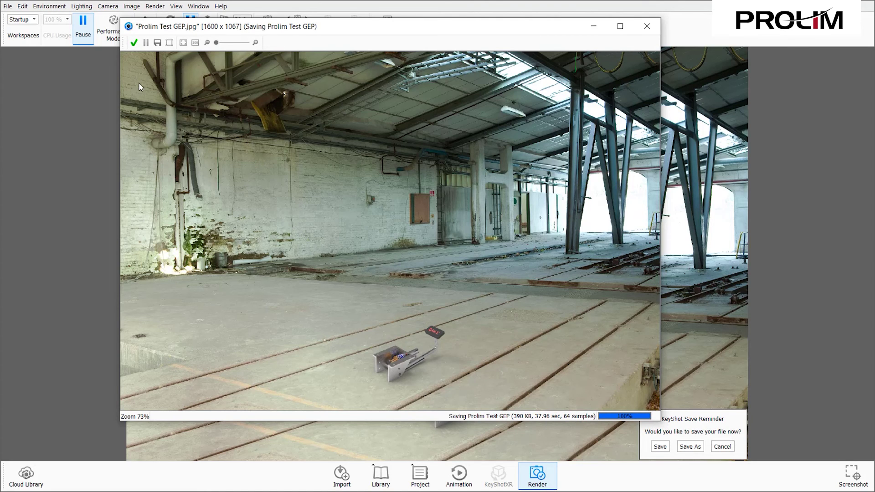
- Save a copy of the render as the JPEG Prolim Test GEP 2 in the Renderings folder
left_click(157, 42)
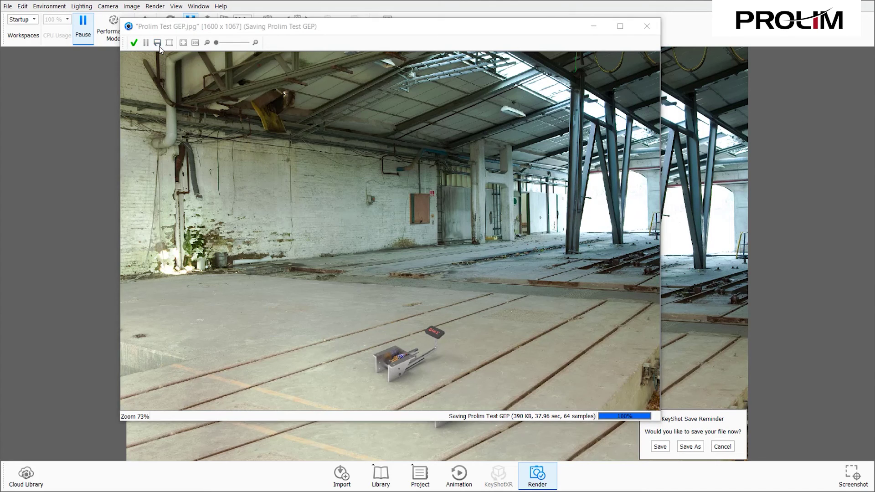
left_click_drag(245, 40, 307, 122)
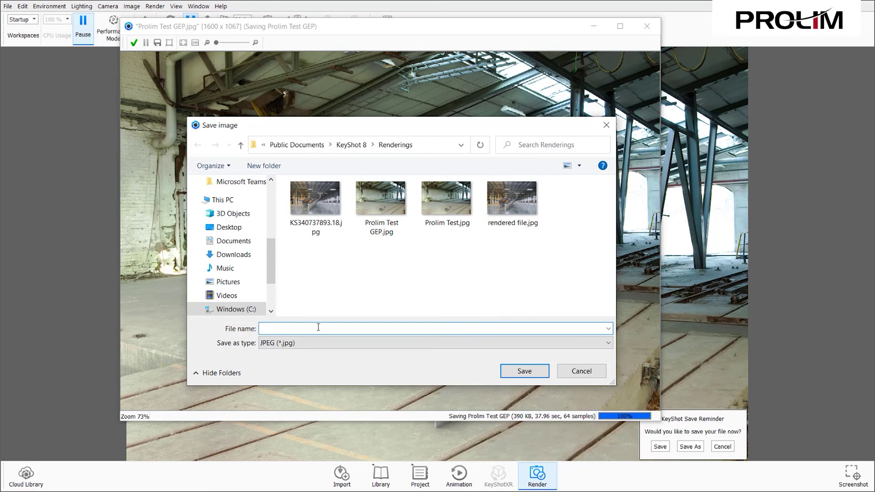
type("Prolim ")
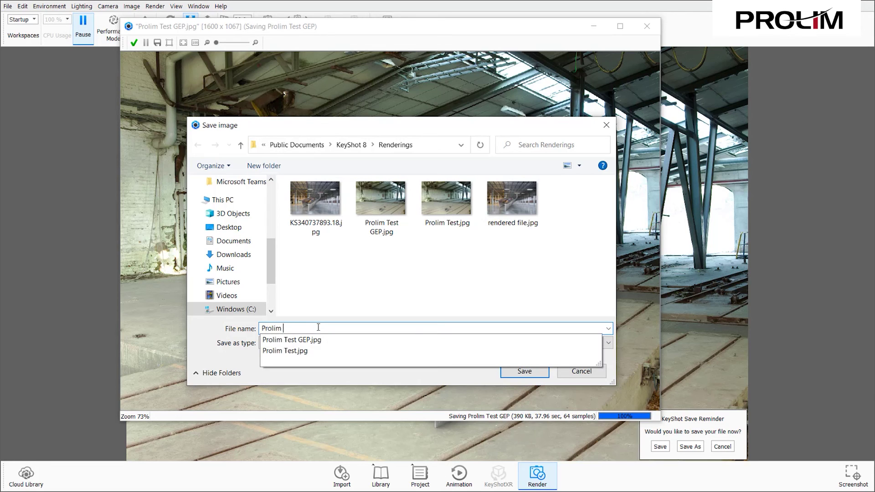
type("Test GEP 2")
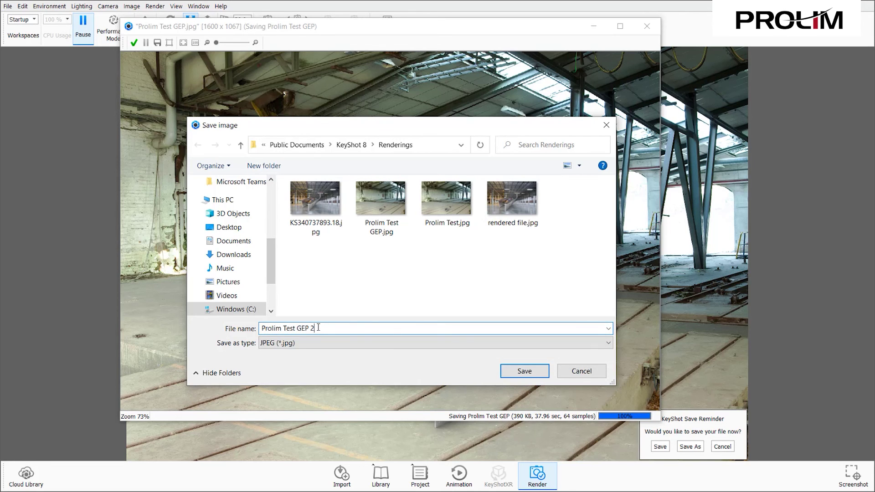
key("Return")
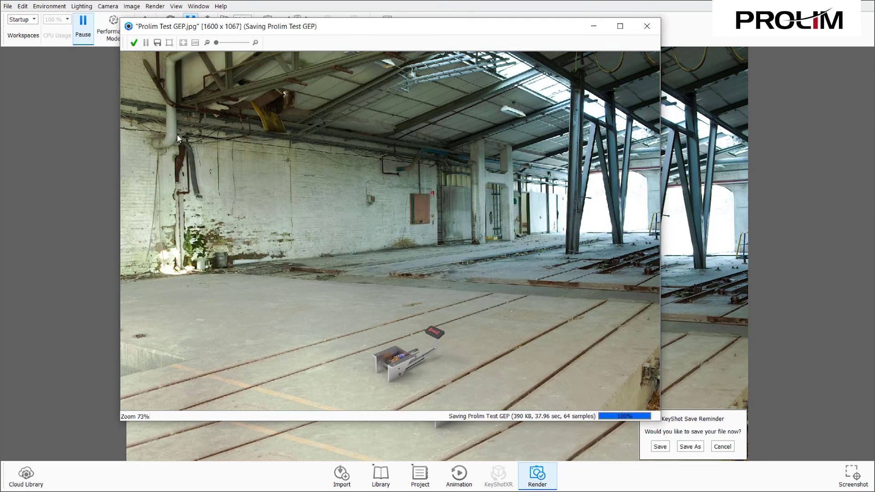
- Accept the finished render, close the render settings and exit KeyShot, discarding the scene changes
left_click(134, 42)
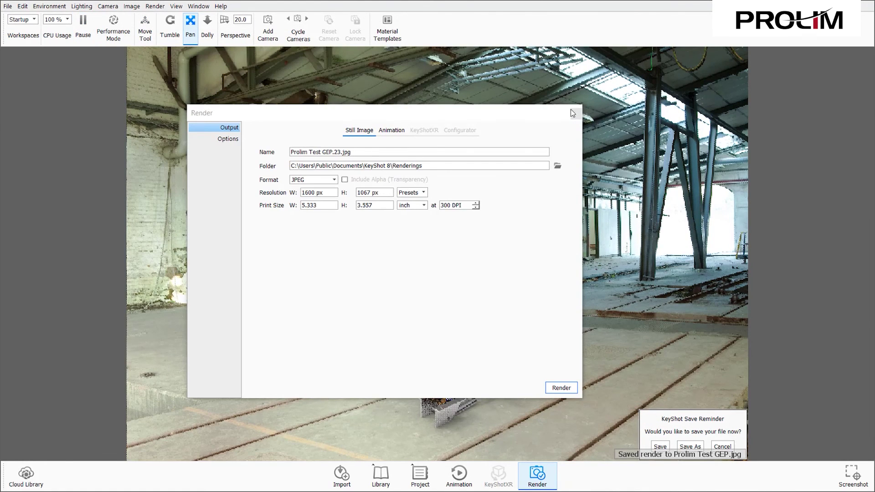
left_click(573, 112)
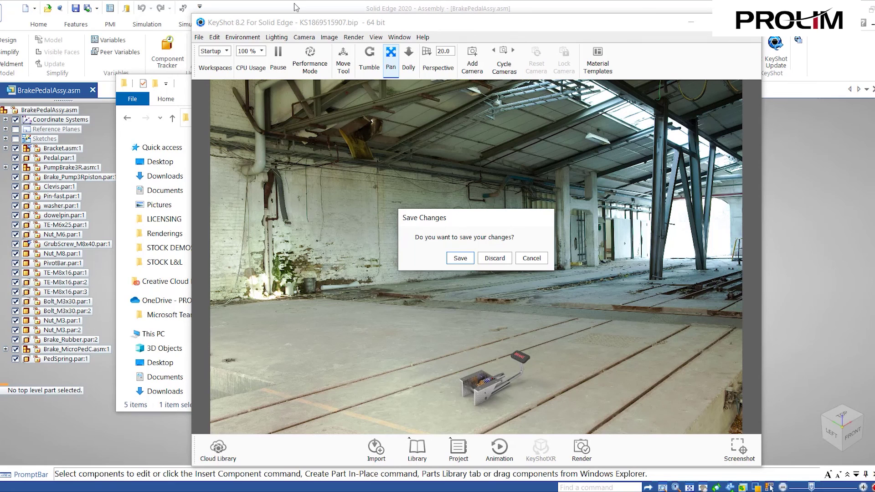
left_click(504, 258)
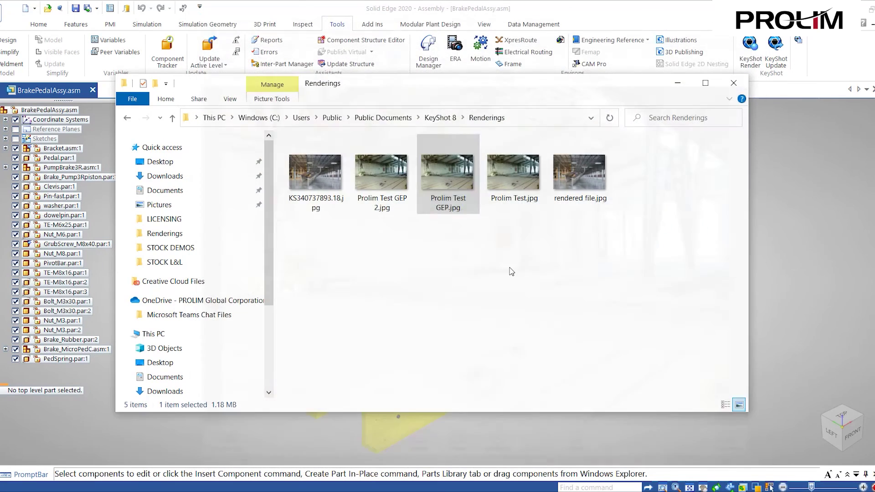
- Open Prolim Test GEP.jpg from the Renderings folder in File Explorer
left_click(469, 161)
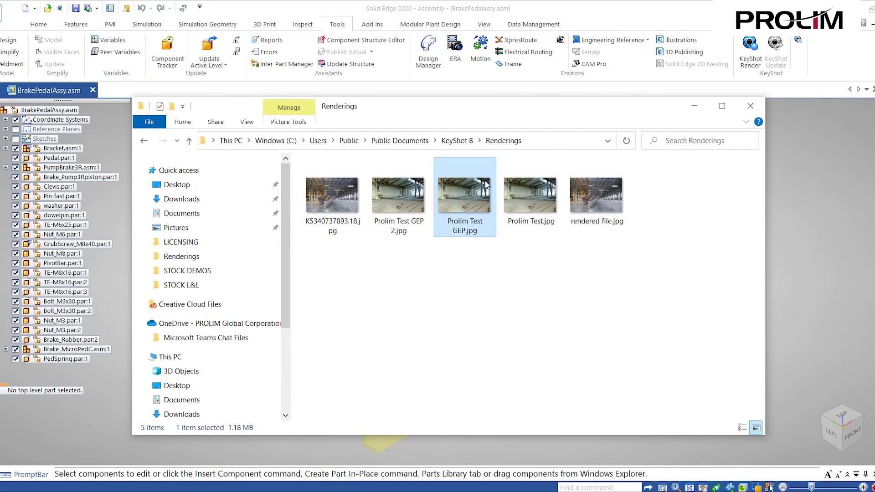
double_click(484, 208)
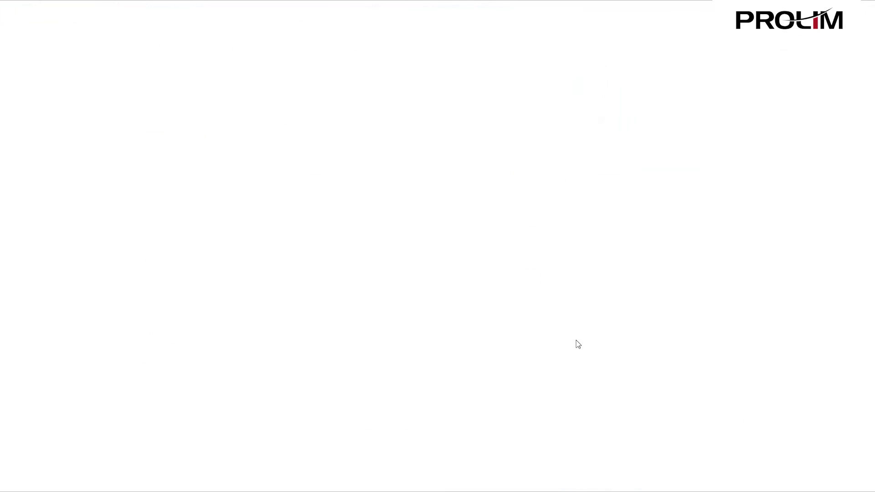